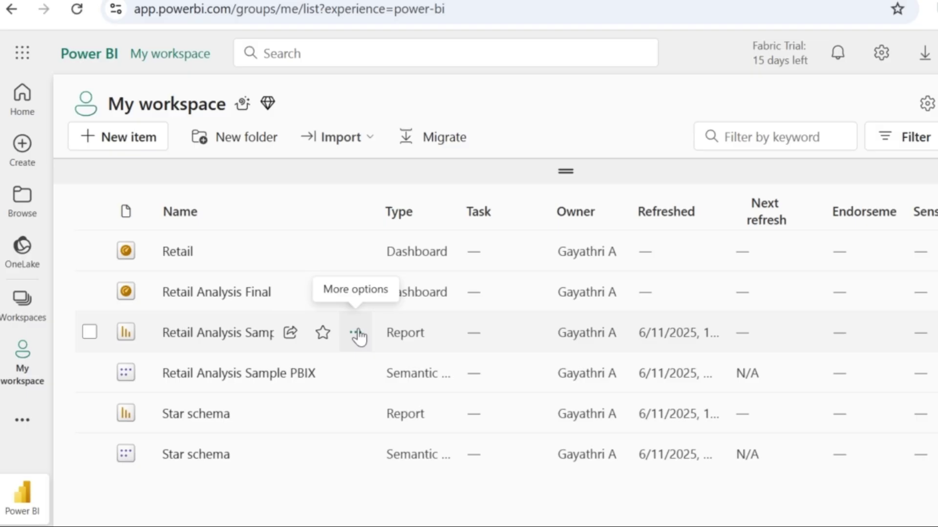
{"action": "left_click", "coordinate": [357, 334]}
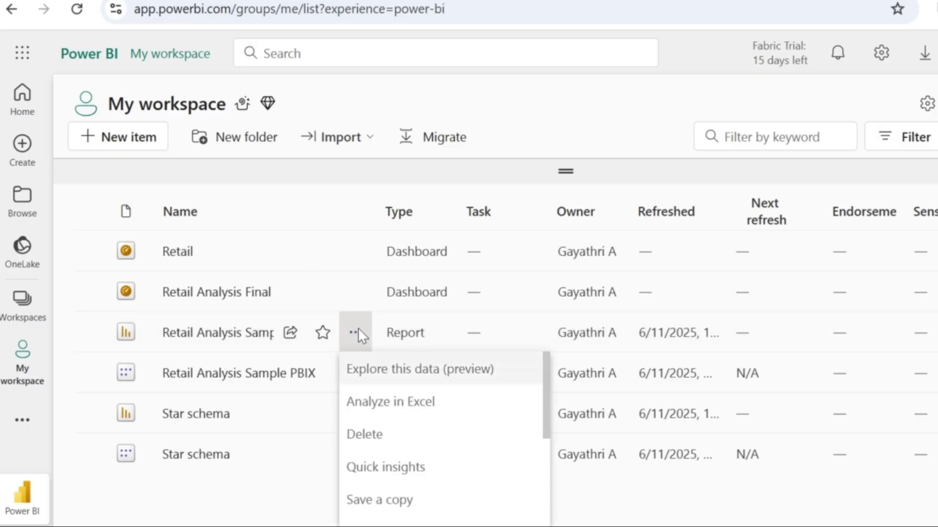
{"action": "left_click_drag", "start_coordinate": [544, 380], "coordinate": [547, 494]}
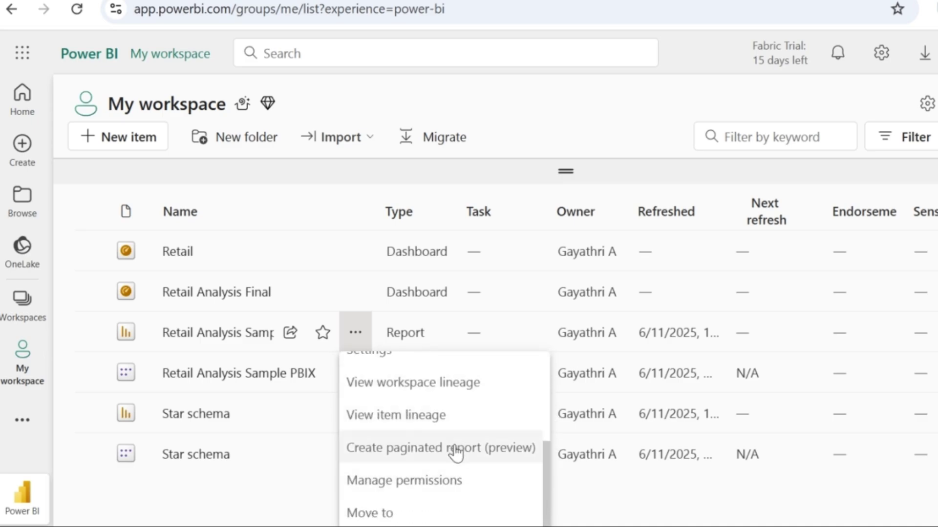
{"action": "left_click", "coordinate": [326, 371]}
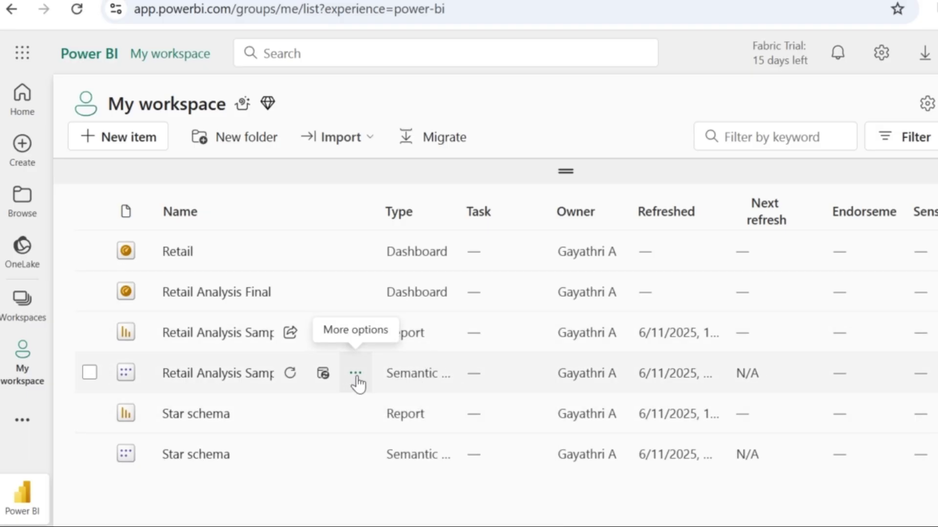
- Create a paginated report from the Retail Analysis Sample PBIX semantic model
{"action": "left_click", "coordinate": [356, 376]}
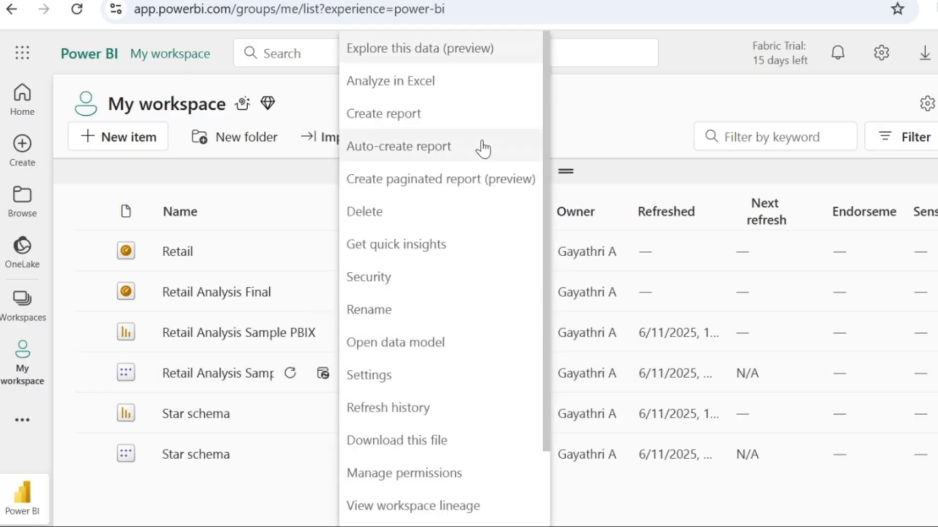
{"action": "left_click", "coordinate": [460, 180]}
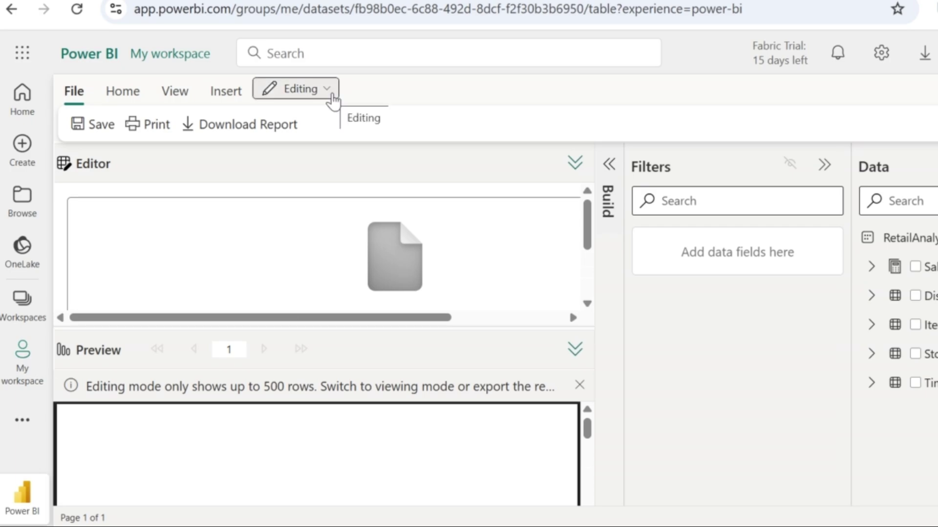
{"action": "left_click", "coordinate": [332, 100]}
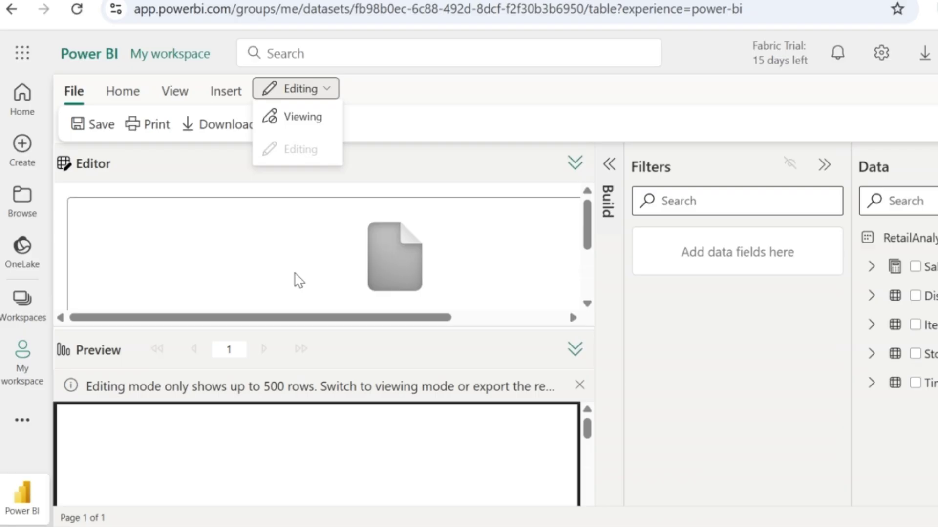
{"action": "left_click", "coordinate": [287, 214]}
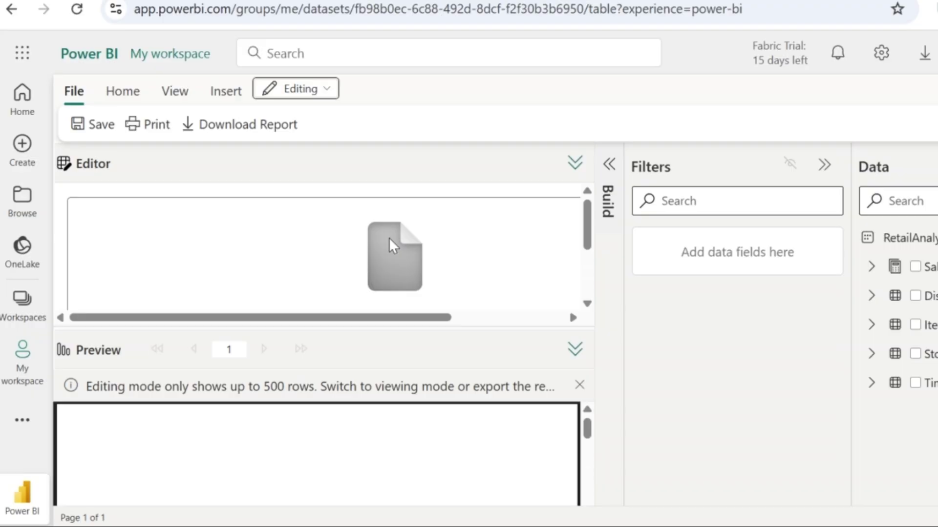
- Add the City field from the Store table and the TotalSales measure from the Sales table to the report
{"action": "left_click", "coordinate": [825, 165]}
{"action": "left_click", "coordinate": [872, 355]}
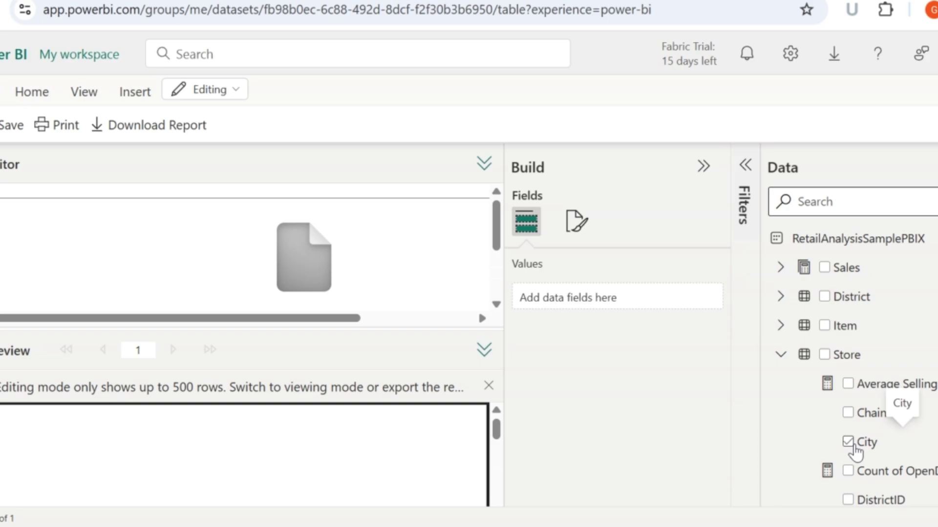
{"action": "left_click", "coordinate": [852, 446]}
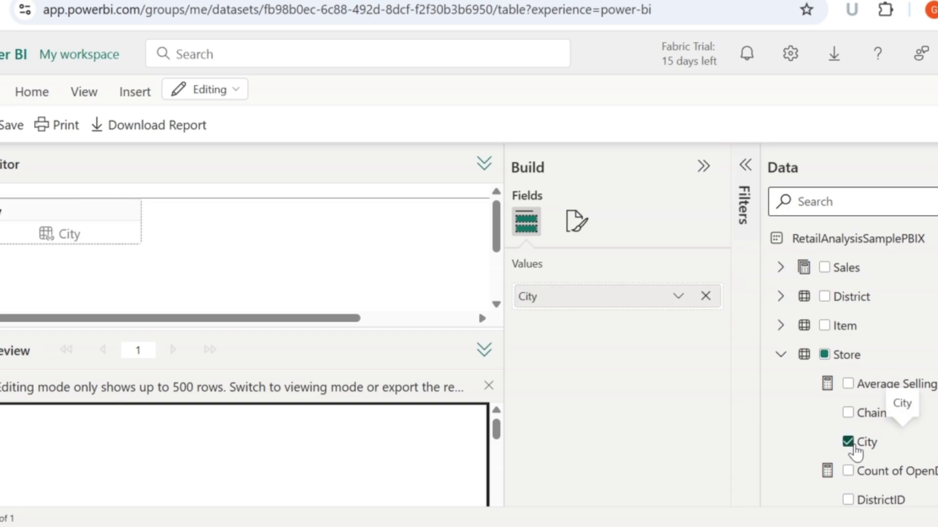
{"action": "left_click", "coordinate": [780, 268]}
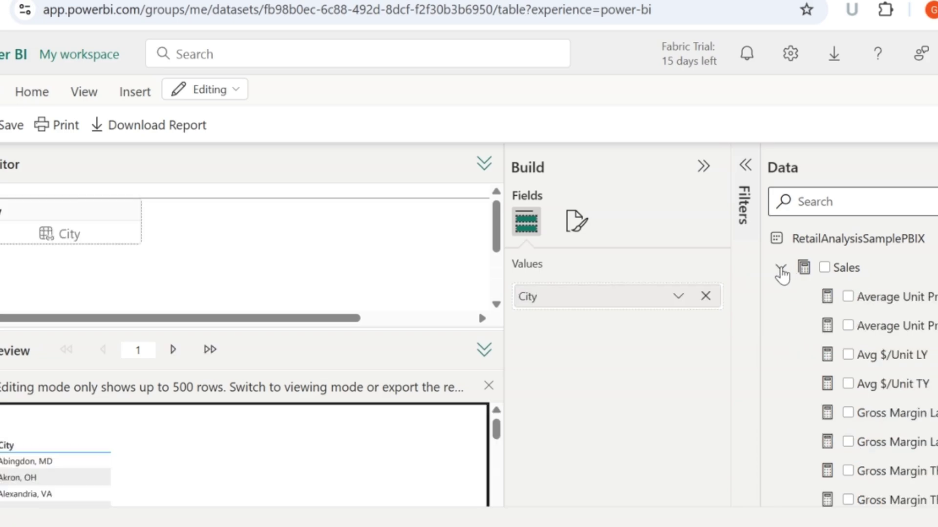
{"action": "scroll", "coordinate": [854, 347], "scroll_direction": "down", "scroll_amount": 10}
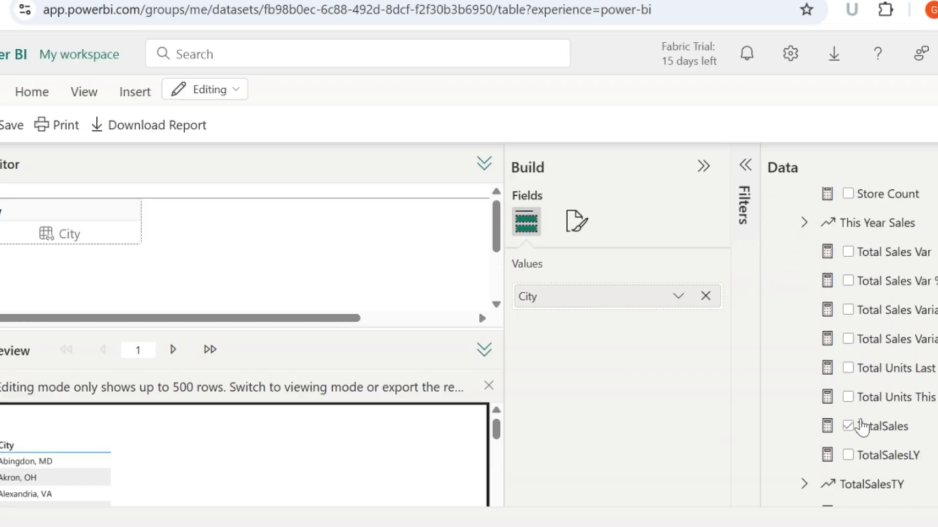
{"action": "left_click", "coordinate": [847, 431]}
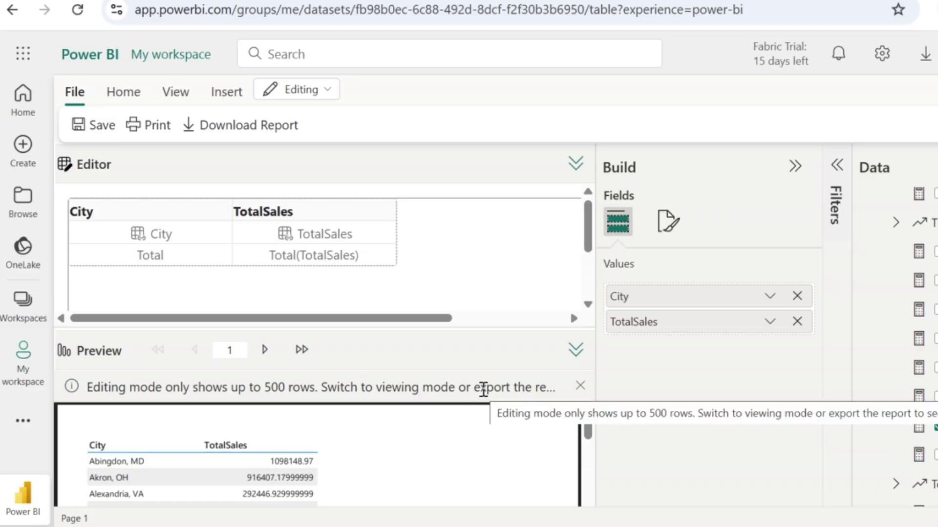
- Switch the report to viewing mode, saving it in My workspace under the name Sales
{"action": "left_click", "coordinate": [324, 93]}
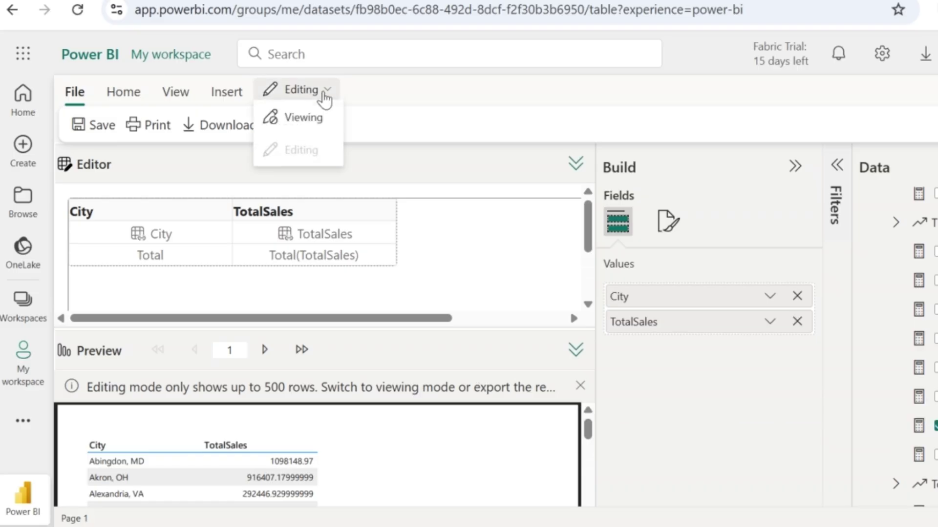
{"action": "left_click", "coordinate": [301, 121]}
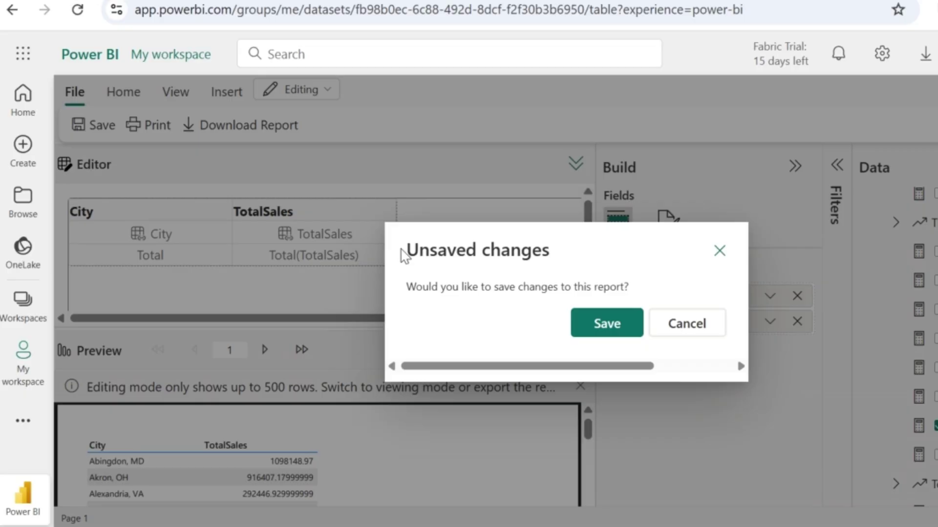
{"action": "left_click", "coordinate": [601, 331]}
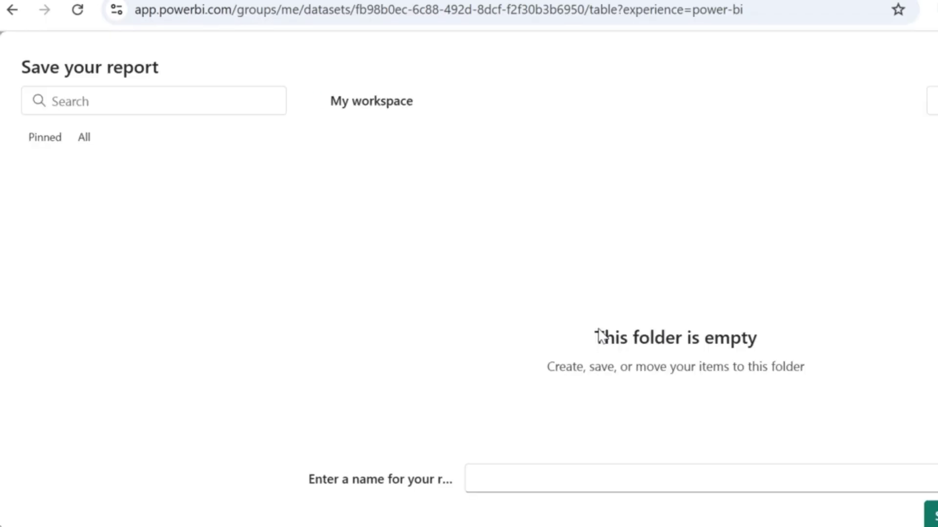
{"action": "left_click", "coordinate": [506, 486]}
{"action": "type", "text": "Sales"}
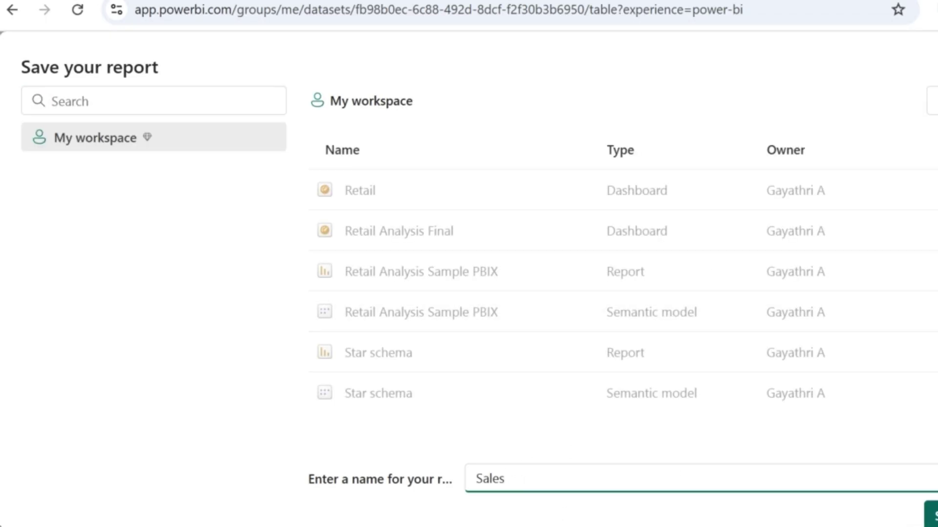
{"action": "key", "text": "Return"}
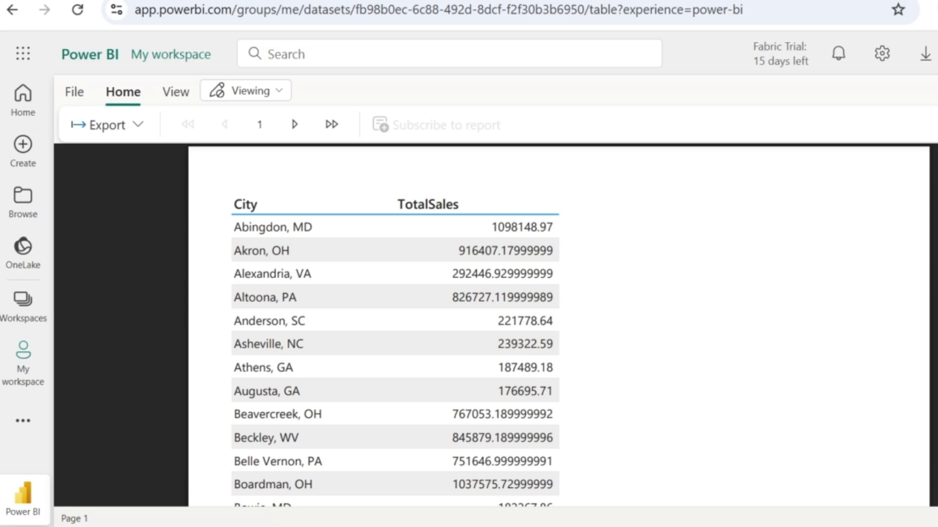
- Look through the rows on the report's first page, then return the report to editing mode
{"action": "scroll", "coordinate": [396, 327], "scroll_direction": "down", "scroll_amount": 3}
{"action": "scroll", "coordinate": [396, 327], "scroll_direction": "down", "scroll_amount": 8}
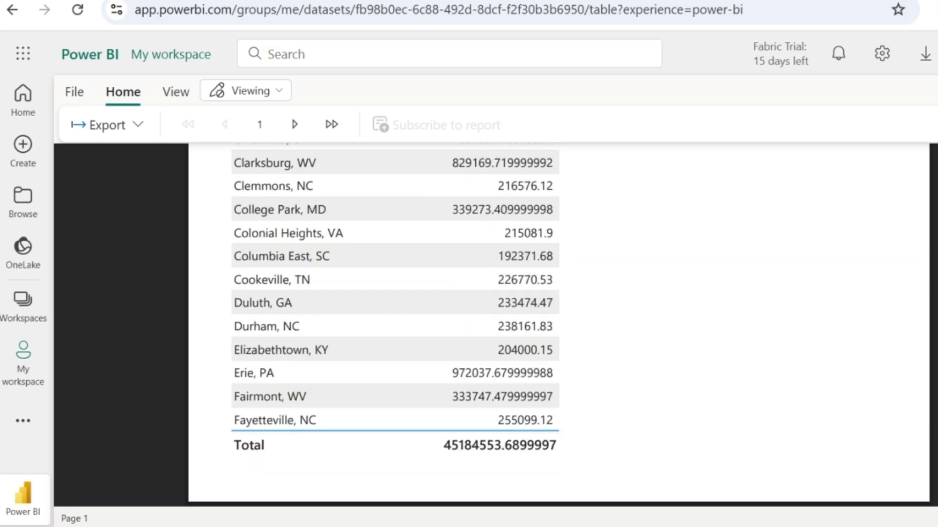
{"action": "scroll", "coordinate": [375, 169], "scroll_direction": "up", "scroll_amount": 10}
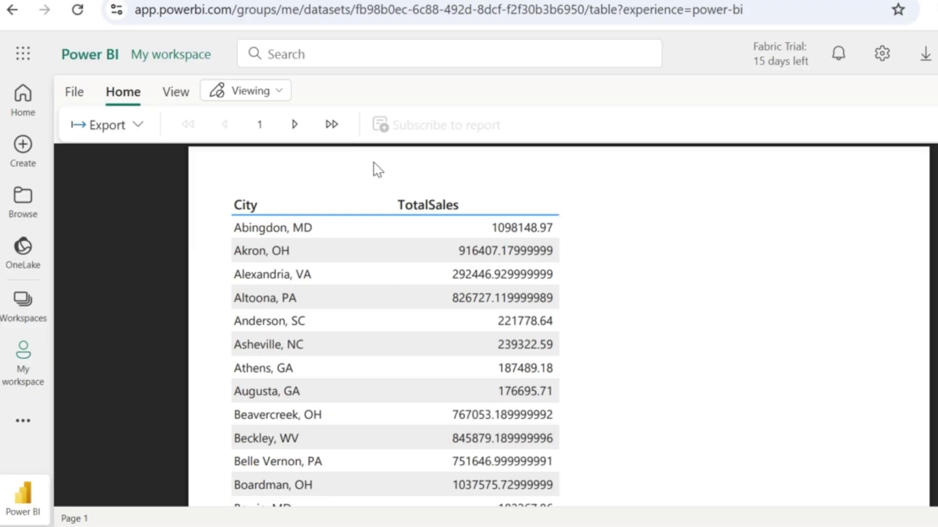
{"action": "left_click", "coordinate": [243, 98]}
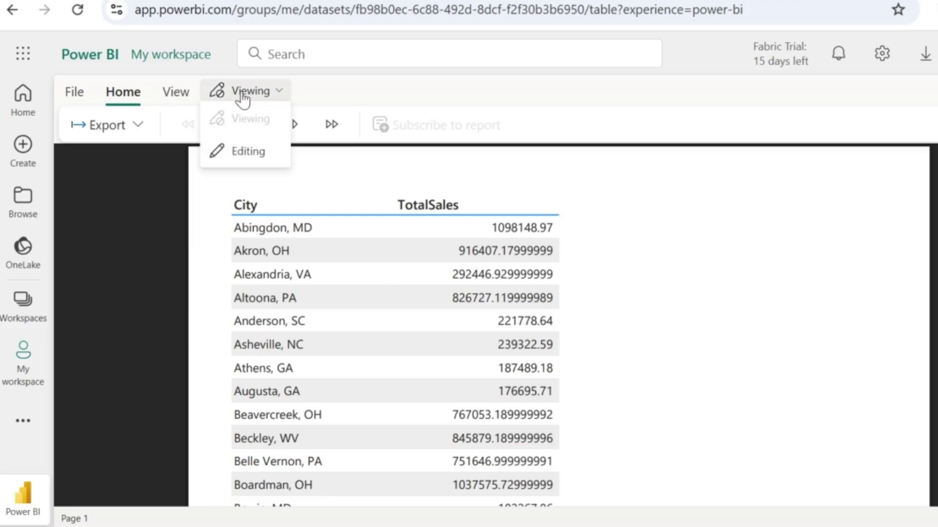
{"action": "left_click", "coordinate": [242, 152]}
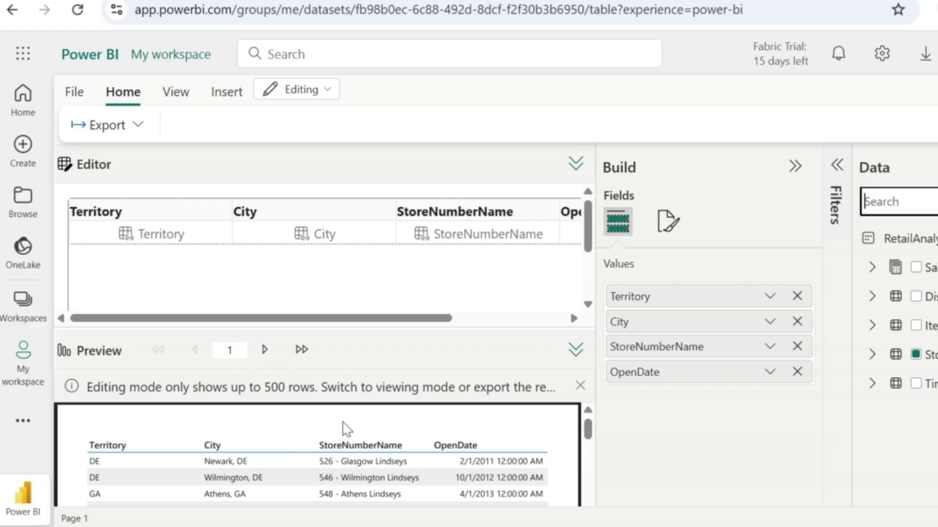
- Narrow the table's Territory column and widen the StoreNumberName column
{"action": "scroll", "coordinate": [446, 421], "scroll_direction": "down", "scroll_amount": 10}
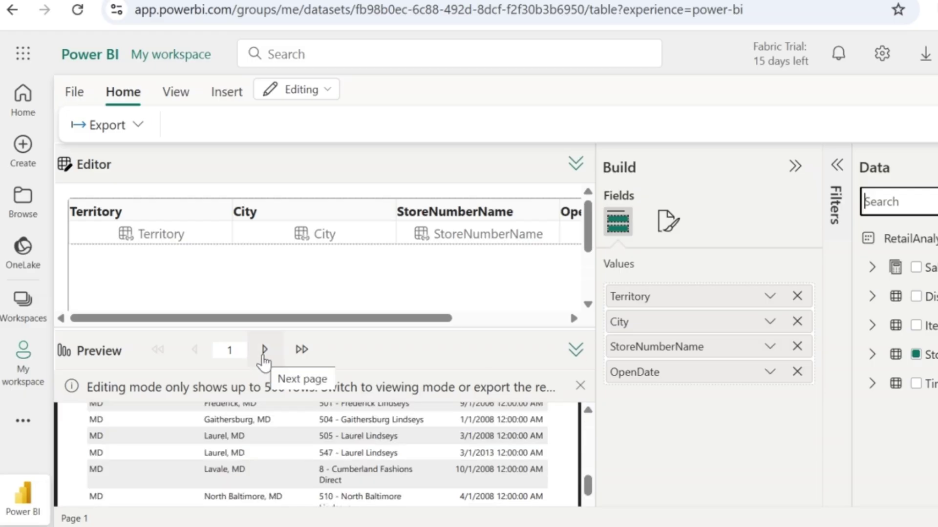
{"action": "left_click", "coordinate": [264, 357]}
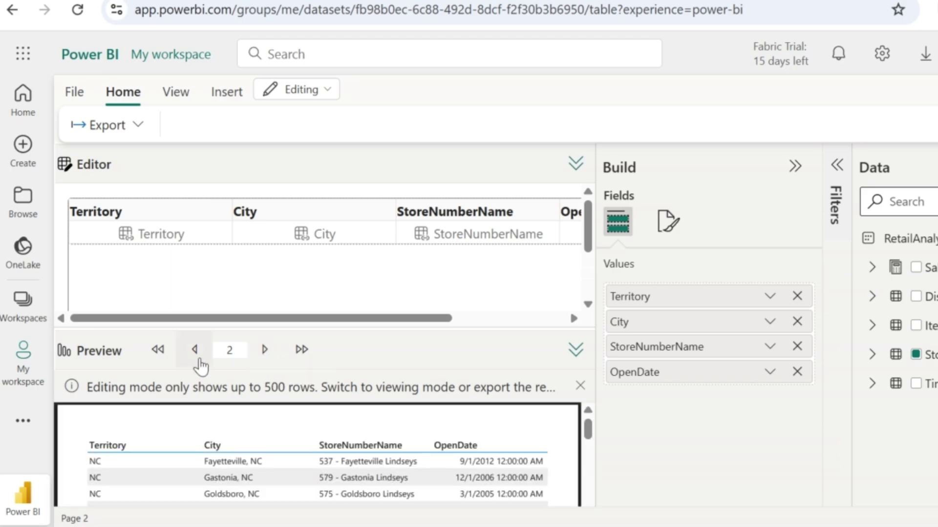
{"action": "left_click", "coordinate": [195, 351]}
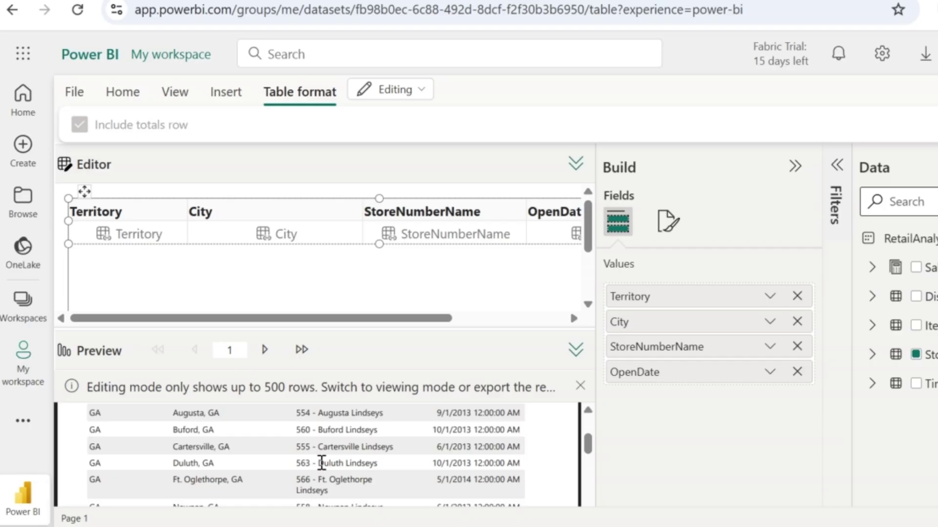
{"action": "left_click_drag", "start_coordinate": [363, 215], "coordinate": [375, 214]}
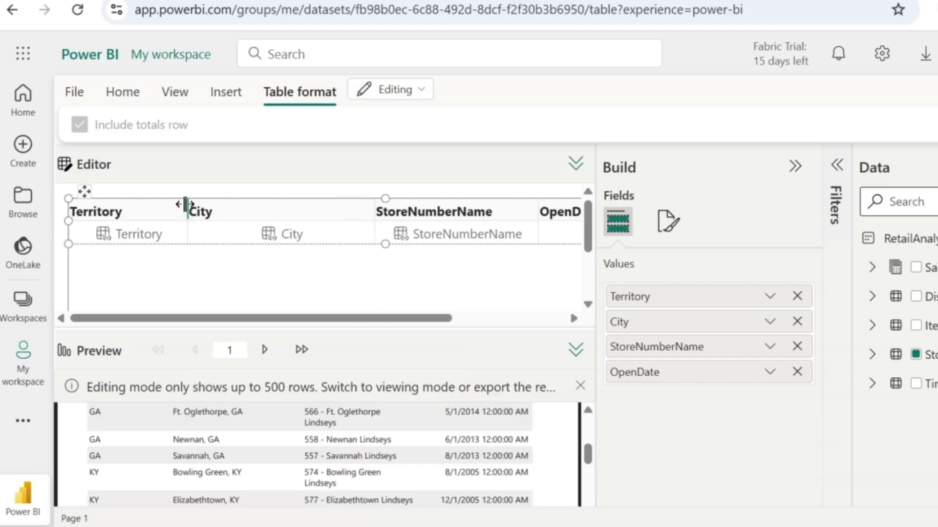
{"action": "left_click_drag", "start_coordinate": [185, 205], "coordinate": [151, 205]}
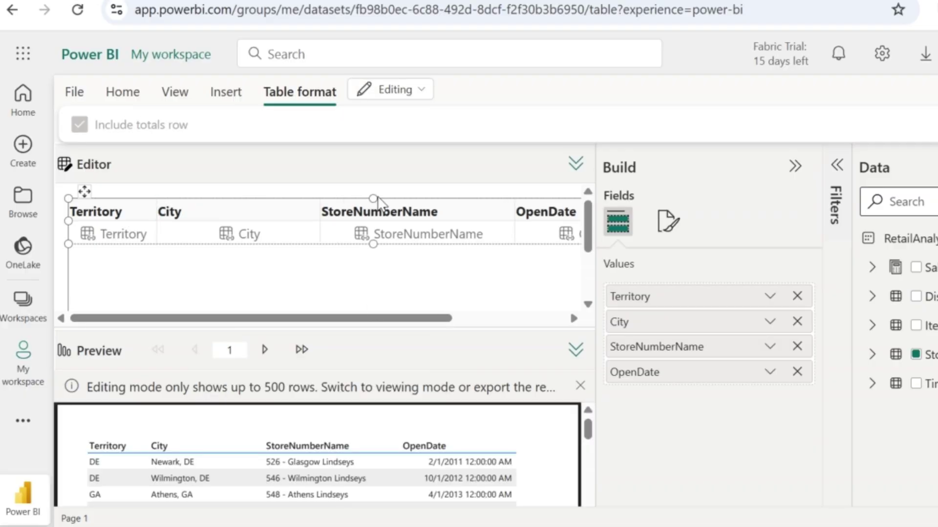
- Save the report changes while switching to viewing mode, and go through the rows up to page 2
{"action": "left_click", "coordinate": [408, 97]}
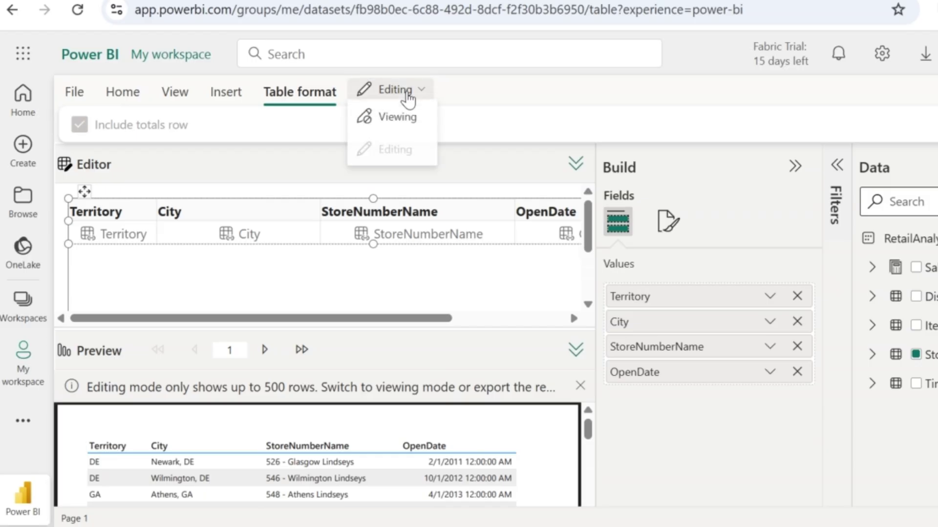
{"action": "left_click", "coordinate": [401, 118]}
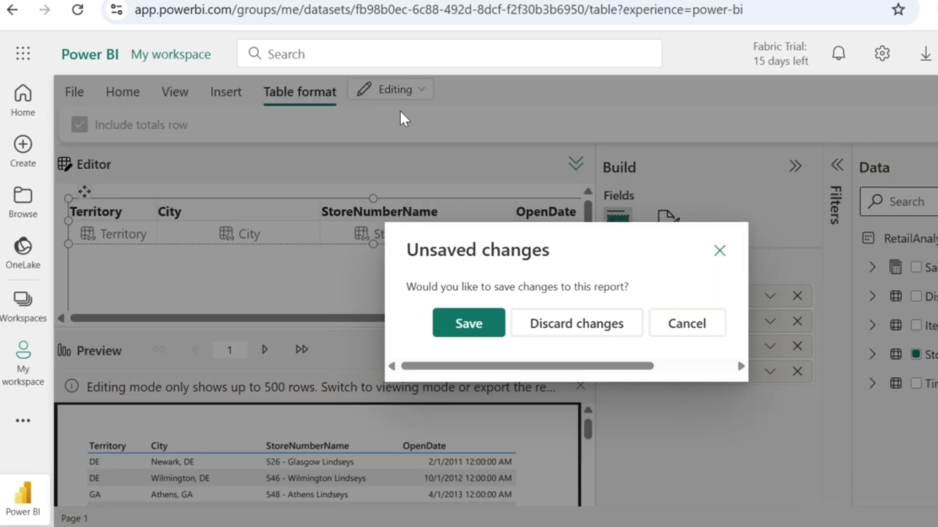
{"action": "left_click", "coordinate": [471, 324]}
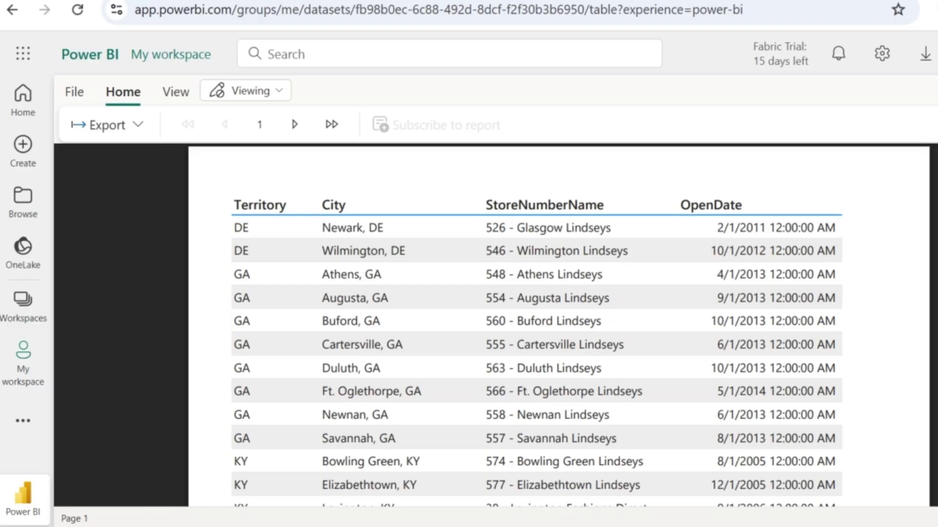
{"action": "scroll", "coordinate": [537, 327], "scroll_direction": "down", "scroll_amount": 5}
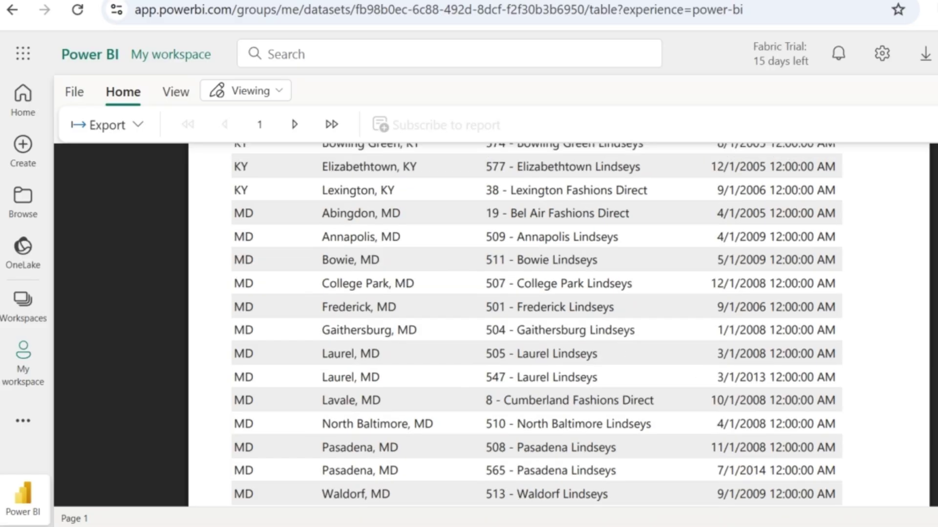
{"action": "left_click", "coordinate": [294, 125]}
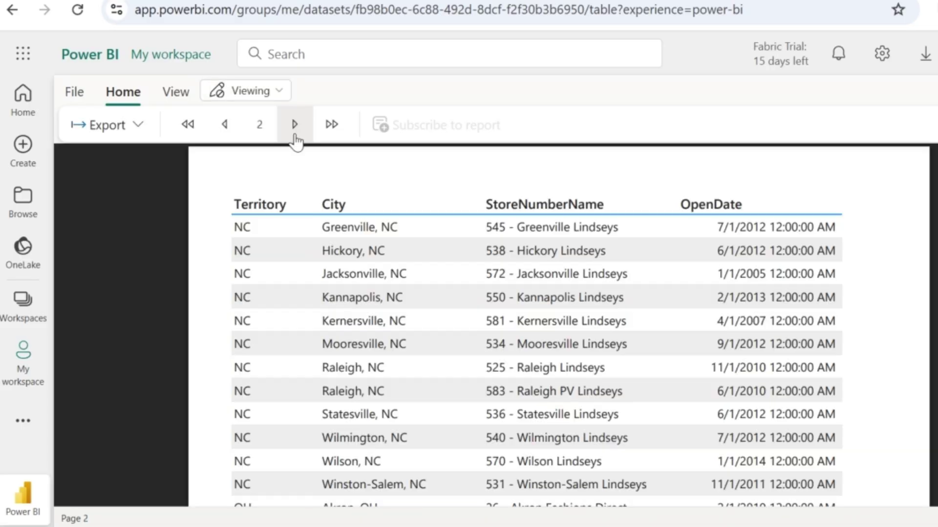
- Export the report as a PDF (.pdf) and open the downloaded Sales.pdf
{"action": "left_click", "coordinate": [129, 139]}
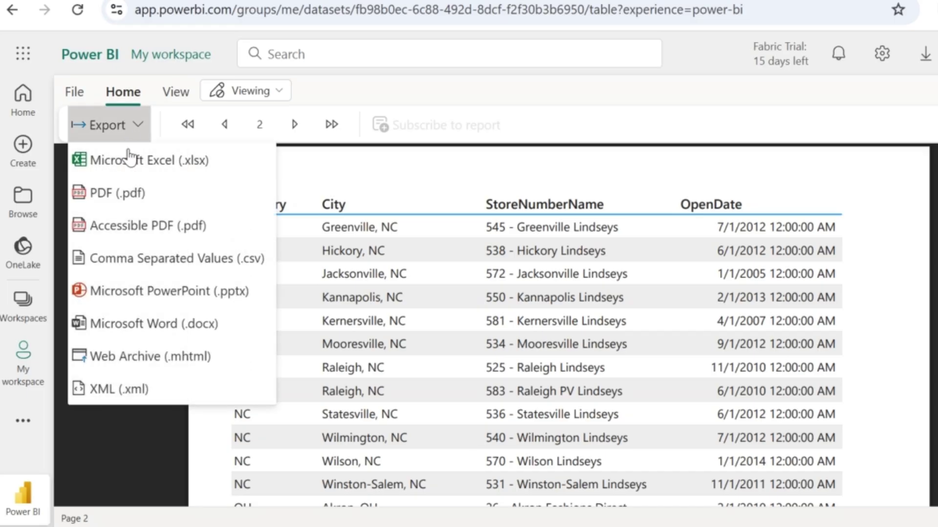
{"action": "left_click", "coordinate": [126, 197]}
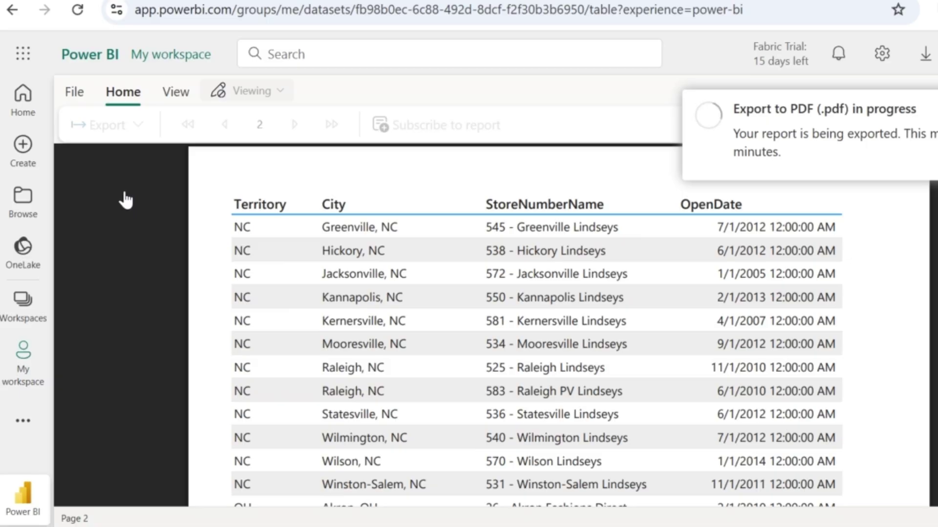
{"action": "scroll", "coordinate": [266, 190], "scroll_direction": "down", "scroll_amount": 3}
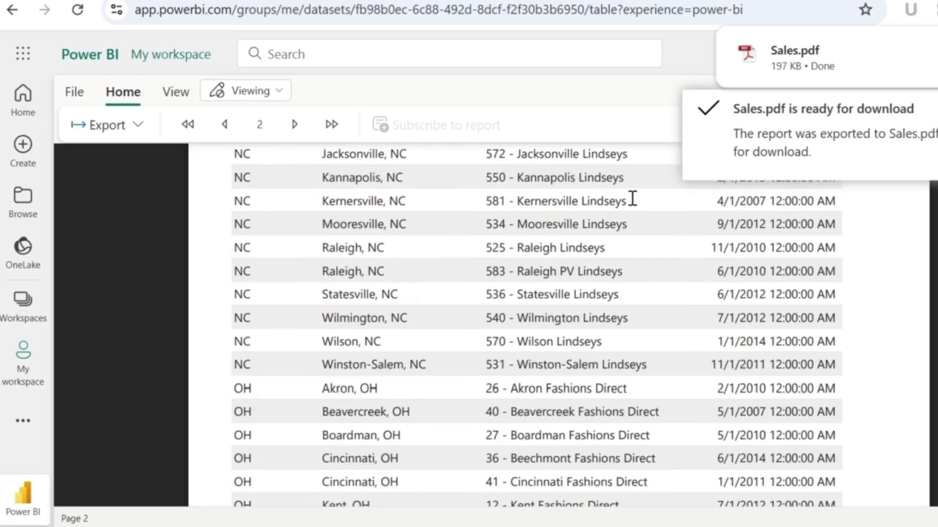
{"action": "left_click", "coordinate": [818, 68]}
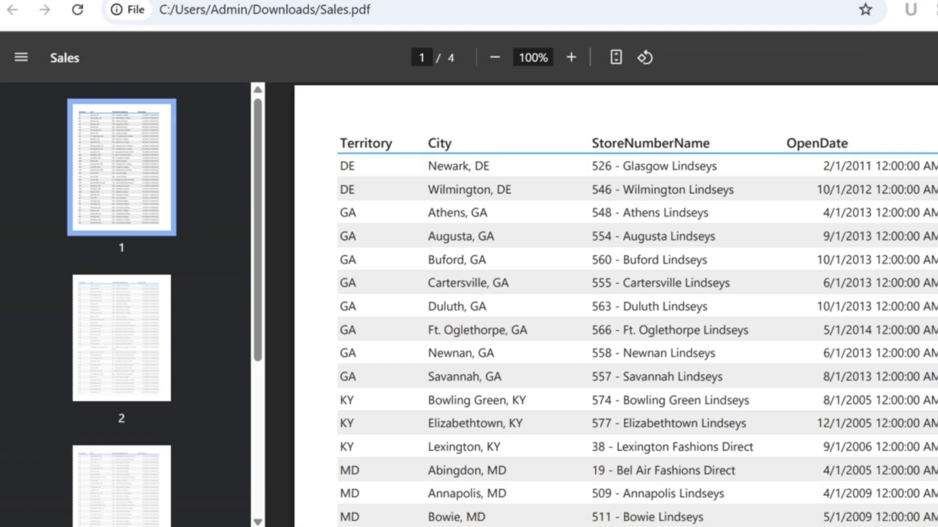
- Look through the rows of the exported Sales.pdf
{"action": "scroll", "coordinate": [615, 303], "scroll_direction": "down", "scroll_amount": 8}
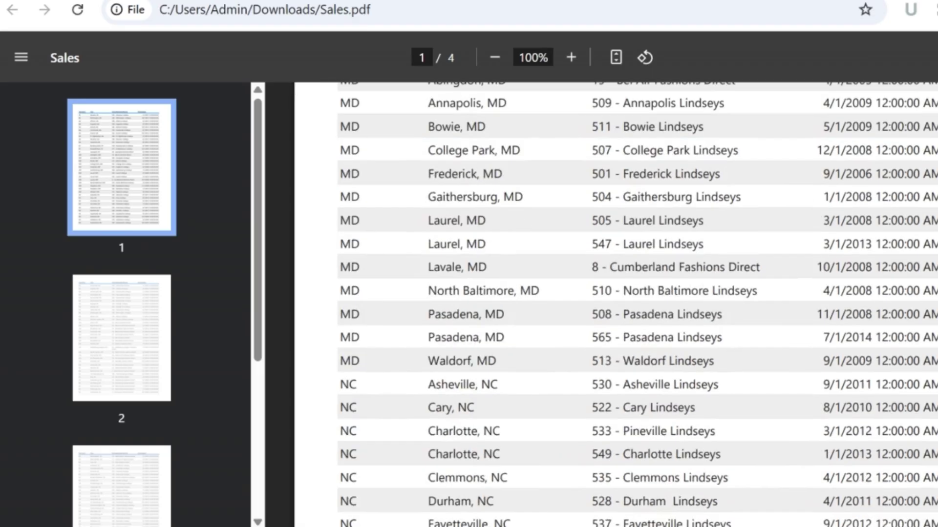
{"action": "scroll", "coordinate": [615, 303], "scroll_direction": "down", "scroll_amount": 20}
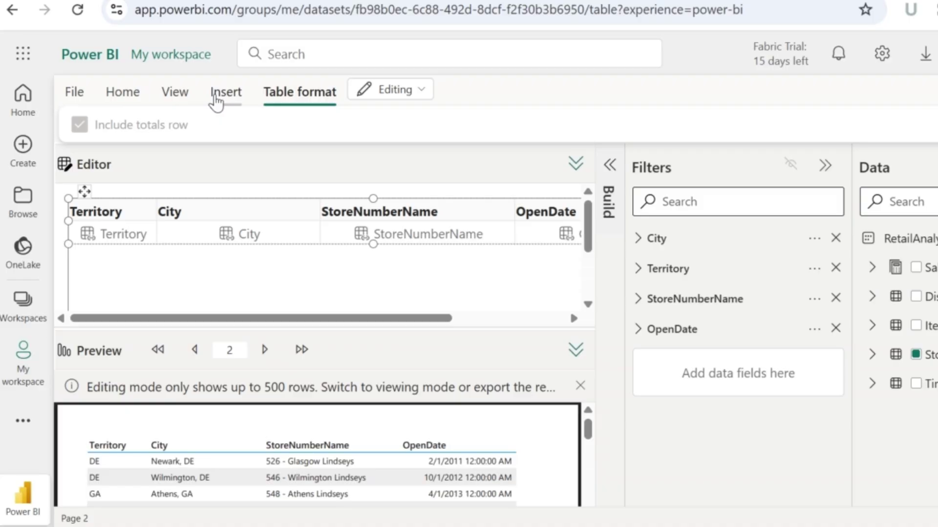
- Back in the Power BI report editor, insert the Power BI logo image from a file above the table
{"action": "left_click", "coordinate": [216, 98]}
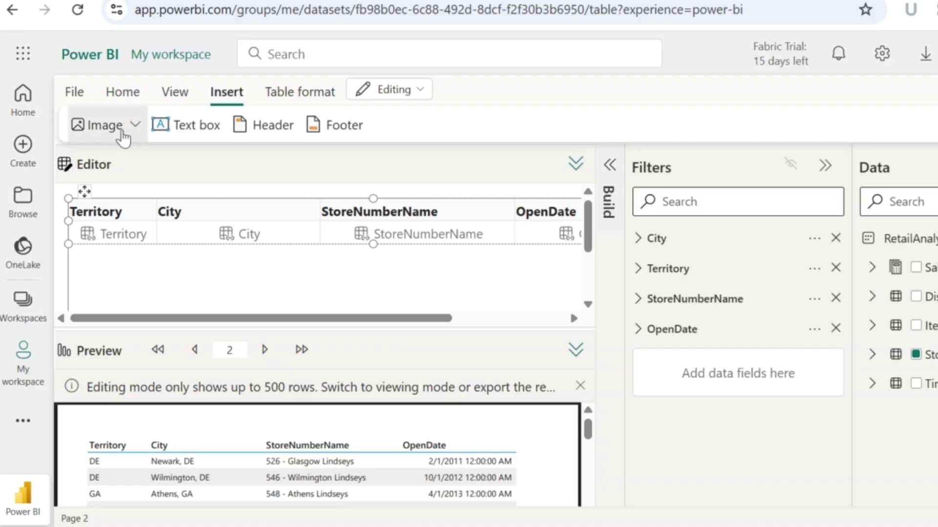
{"action": "left_click", "coordinate": [122, 133]}
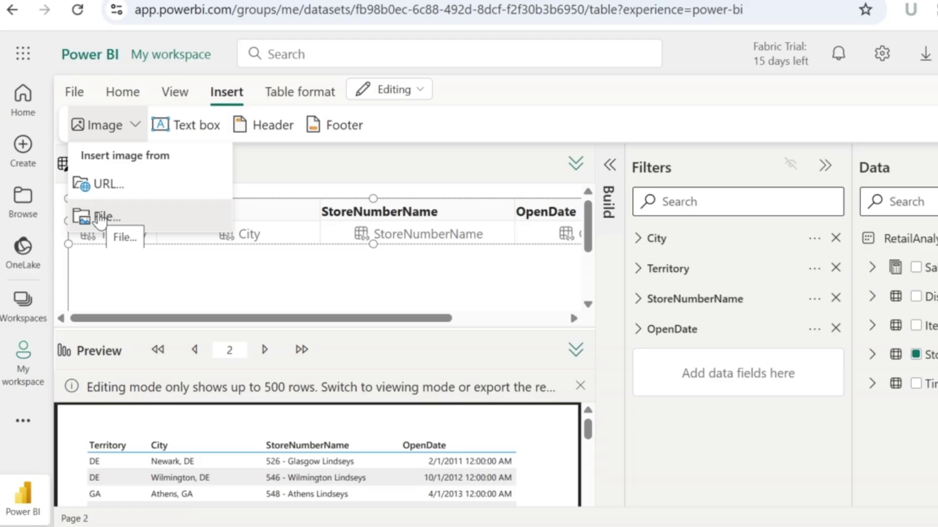
{"action": "left_click", "coordinate": [100, 218]}
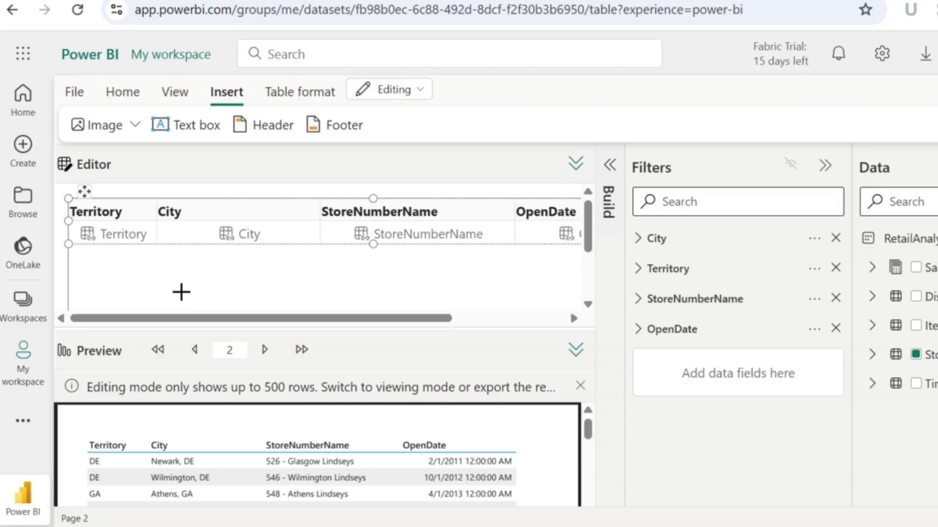
{"action": "left_click", "coordinate": [185, 299]}
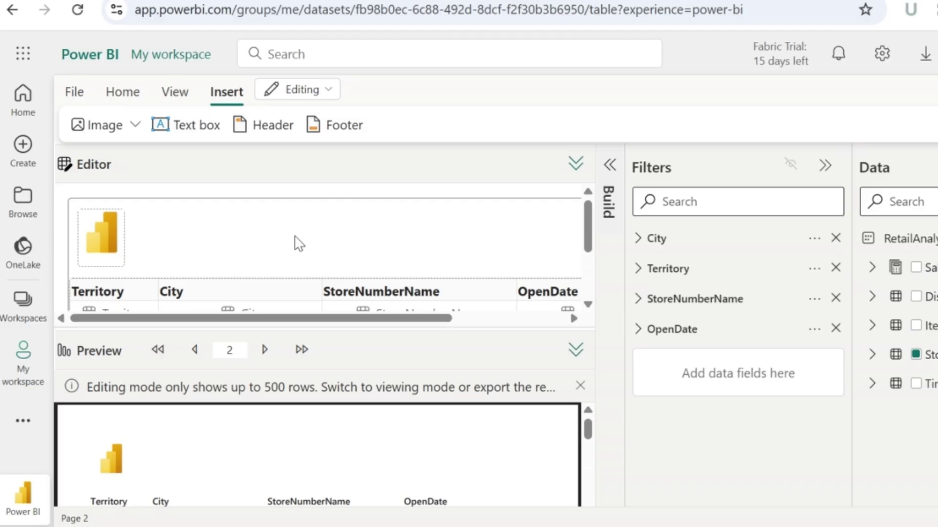
- Add a text box reading STORE DETAILS beside the logo above the table and enlarge its text
{"action": "left_click", "coordinate": [186, 131]}
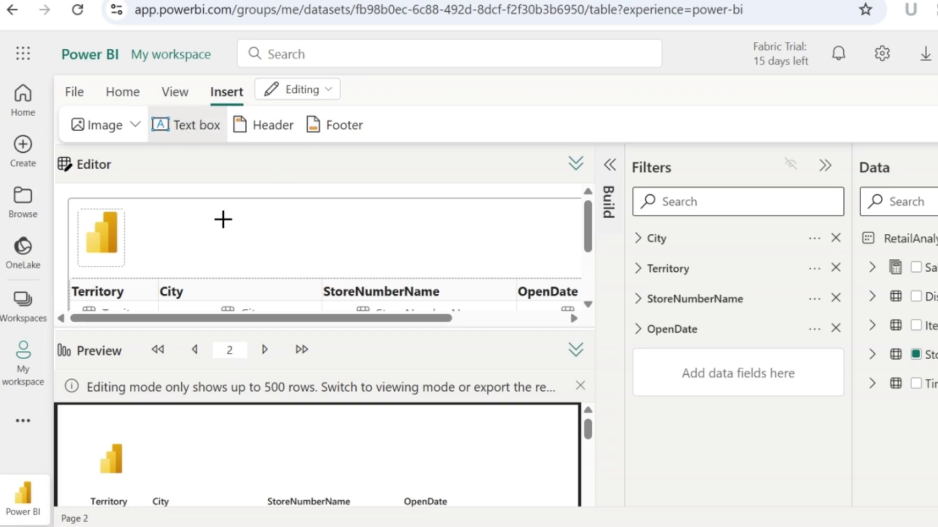
{"action": "left_click", "coordinate": [278, 216]}
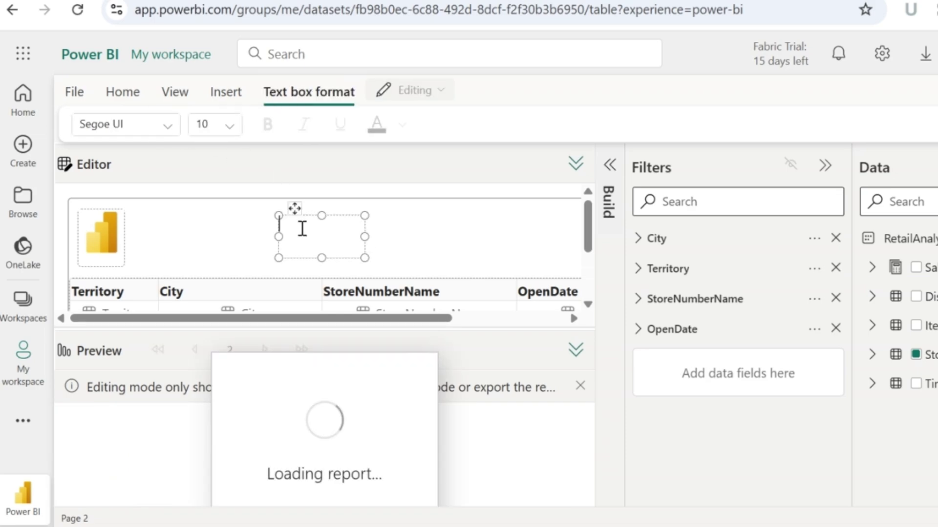
{"action": "type", "text": "STORE "}
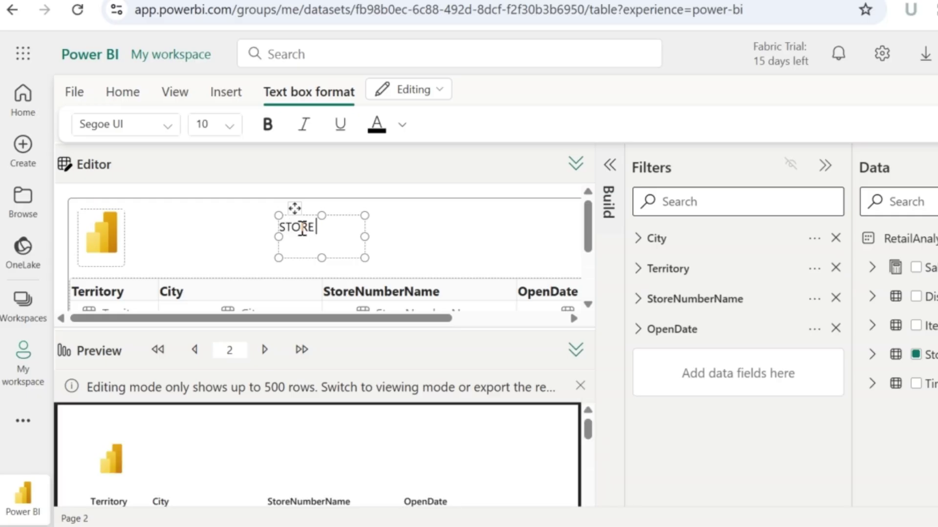
{"action": "type", "text": "DETAILS"}
{"action": "key", "text": "ctrl+a"}
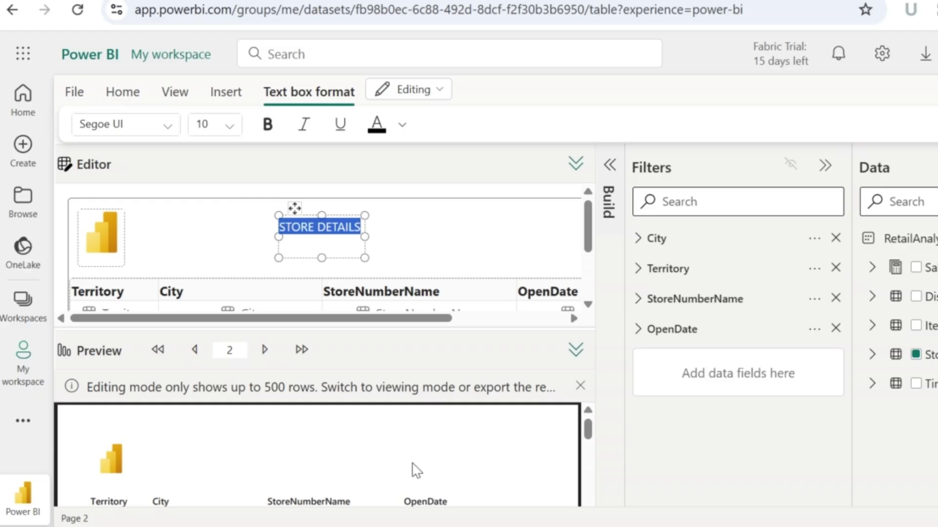
{"action": "left_click", "coordinate": [523, 235]}
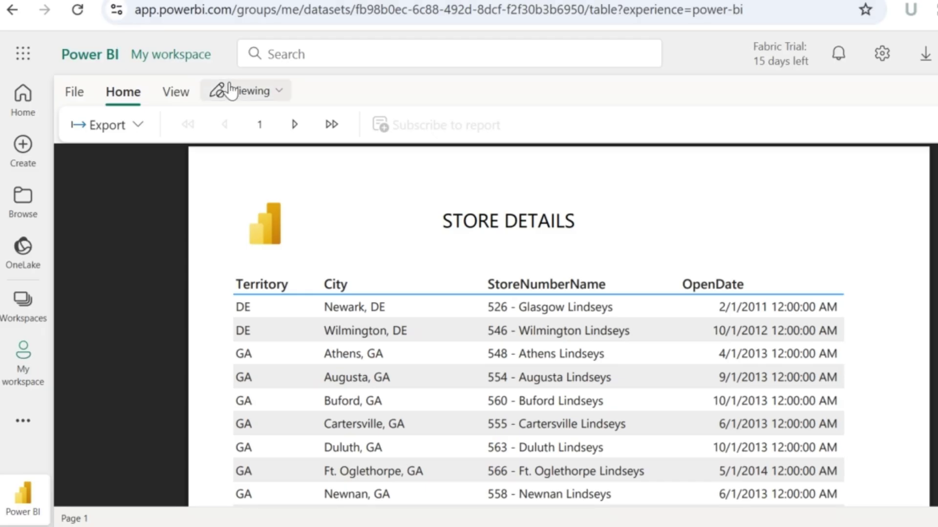
- Return the report to editing mode and create a parameter from the City filter
{"action": "left_click", "coordinate": [249, 93]}
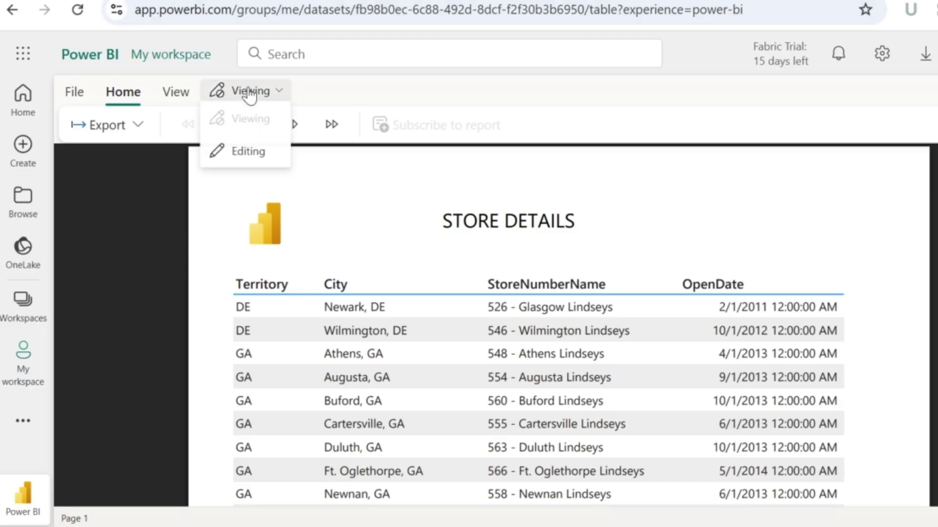
{"action": "left_click", "coordinate": [248, 151]}
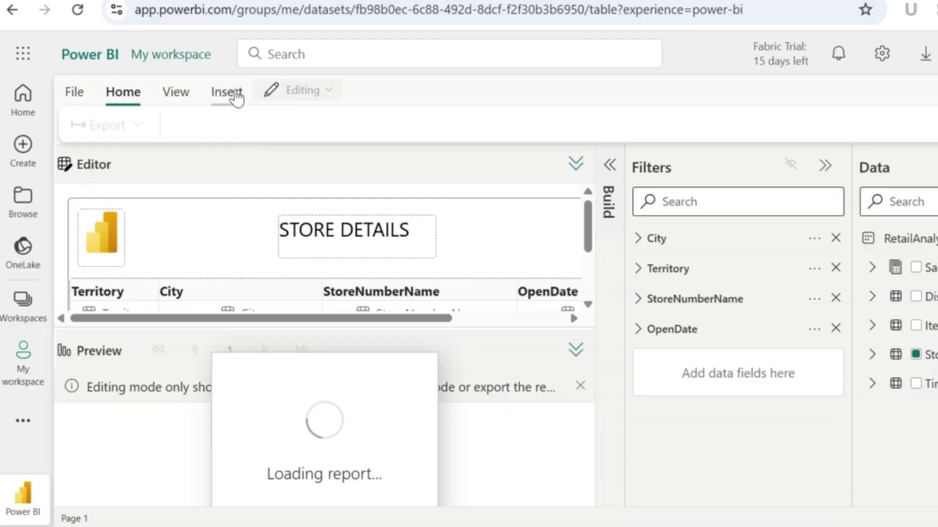
{"action": "left_click", "coordinate": [236, 95]}
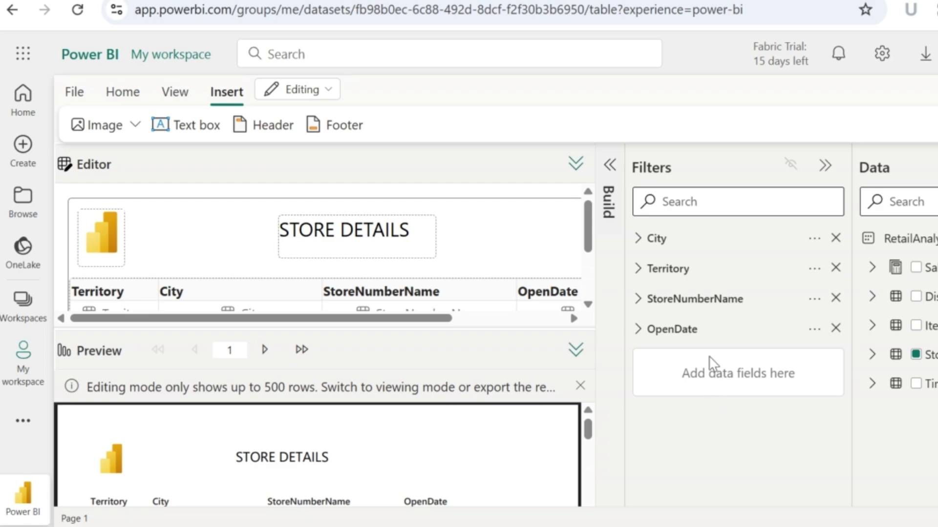
{"action": "left_click", "coordinate": [813, 241]}
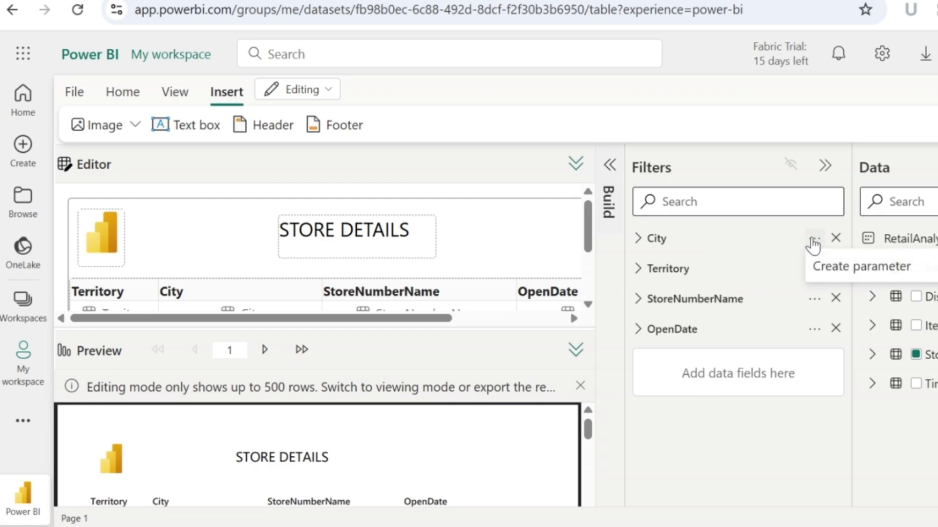
{"action": "left_click", "coordinate": [839, 267]}
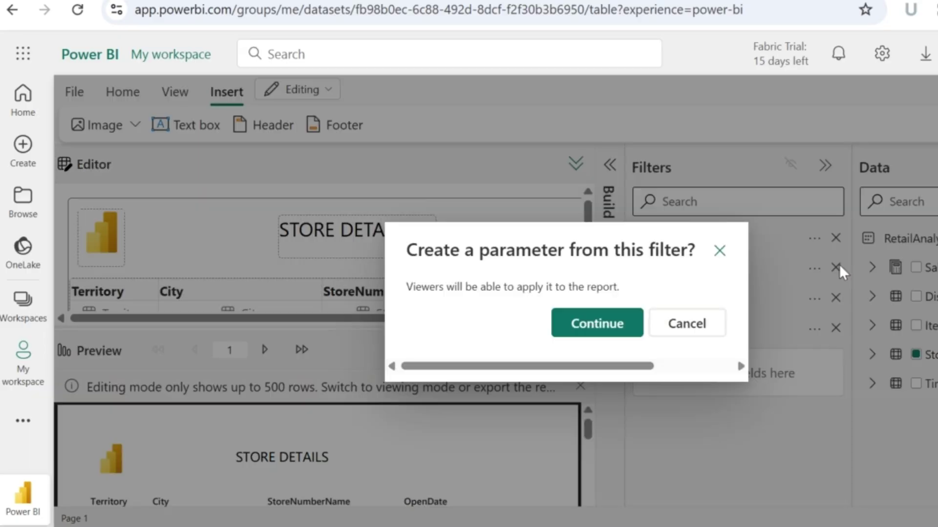
{"action": "left_click", "coordinate": [605, 334]}
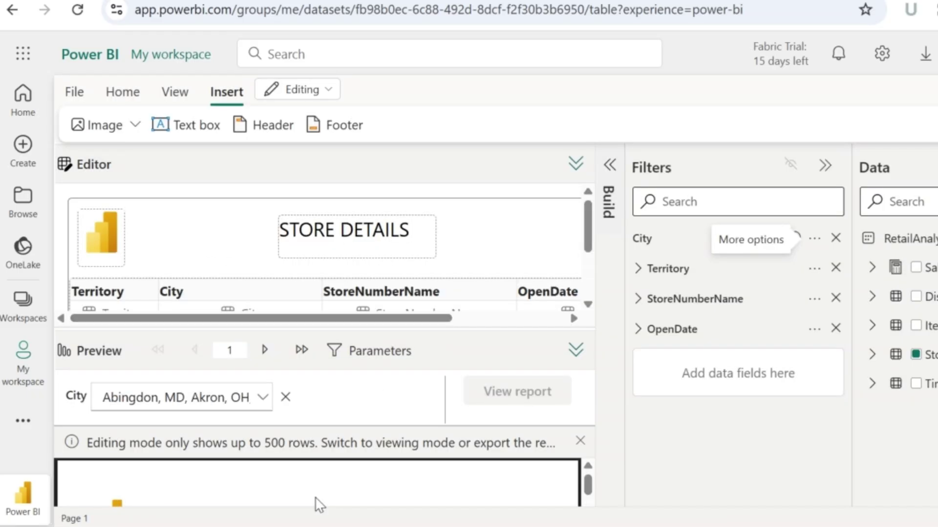
- Limit the City parameter to Abingdon, MD, Akron, OH and Alexandria, VA, and view the report with that selection
{"action": "left_click", "coordinate": [229, 399]}
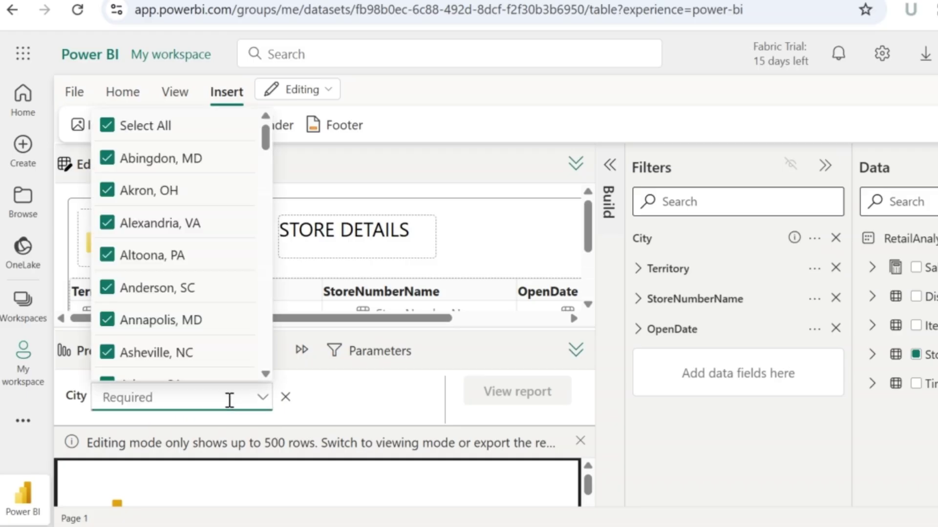
{"action": "left_click", "coordinate": [156, 128]}
{"action": "left_click", "coordinate": [146, 189]}
{"action": "left_click", "coordinate": [141, 230]}
{"action": "left_click", "coordinate": [141, 225]}
{"action": "left_click", "coordinate": [142, 227]}
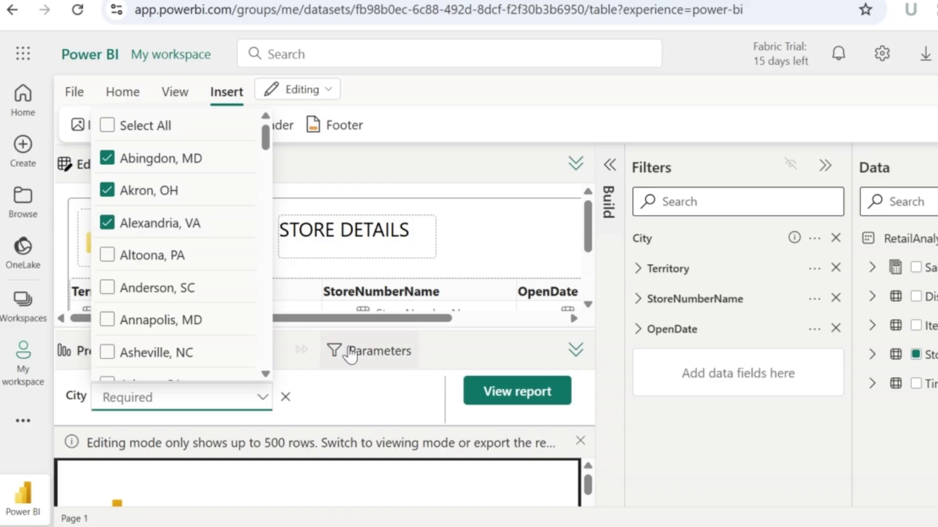
{"action": "left_click", "coordinate": [370, 400]}
{"action": "left_click", "coordinate": [498, 412]}
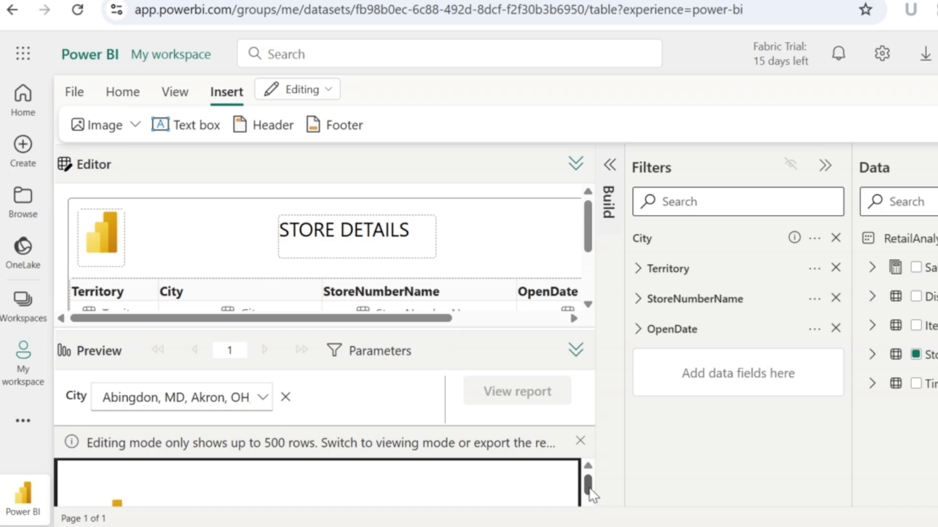
{"action": "left_click_drag", "start_coordinate": [592, 490], "coordinate": [592, 504]}
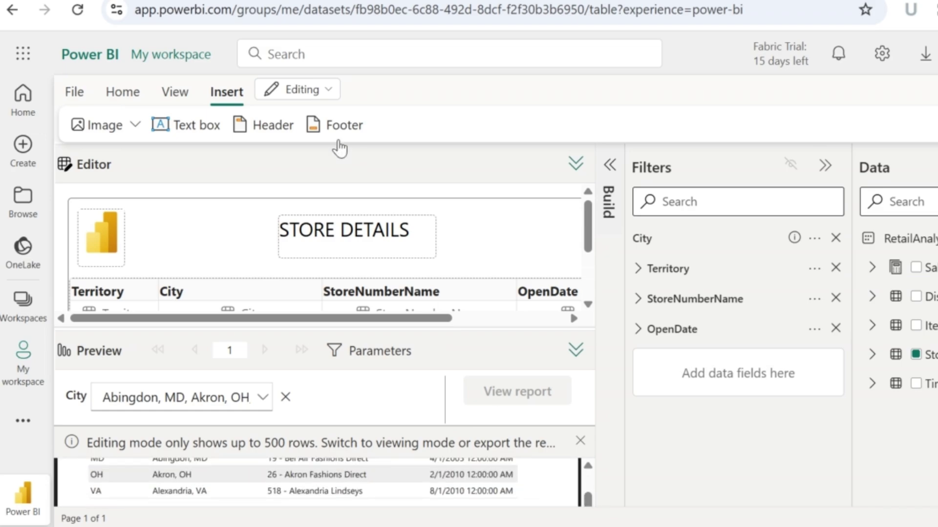
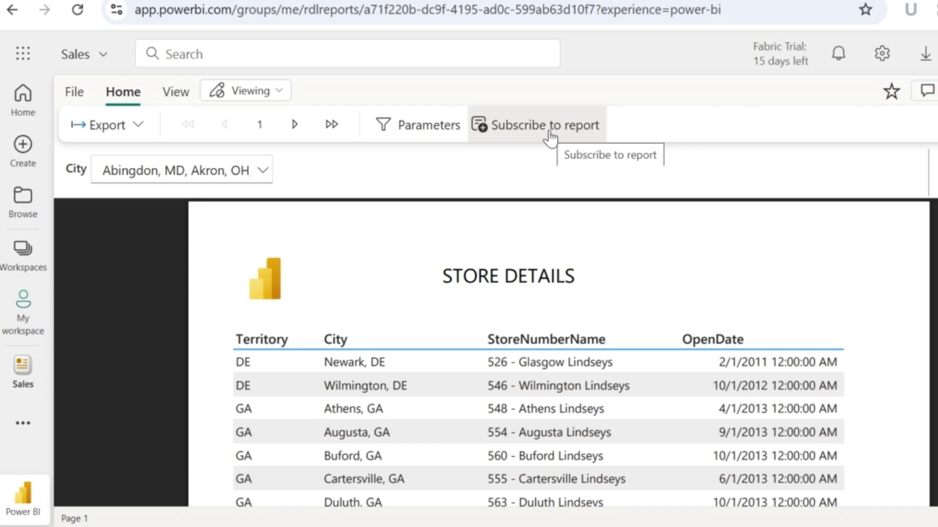
- Create a new Standard subscription for the Sales paginated report and name it Sales report
{"action": "left_click", "coordinate": [529, 137]}
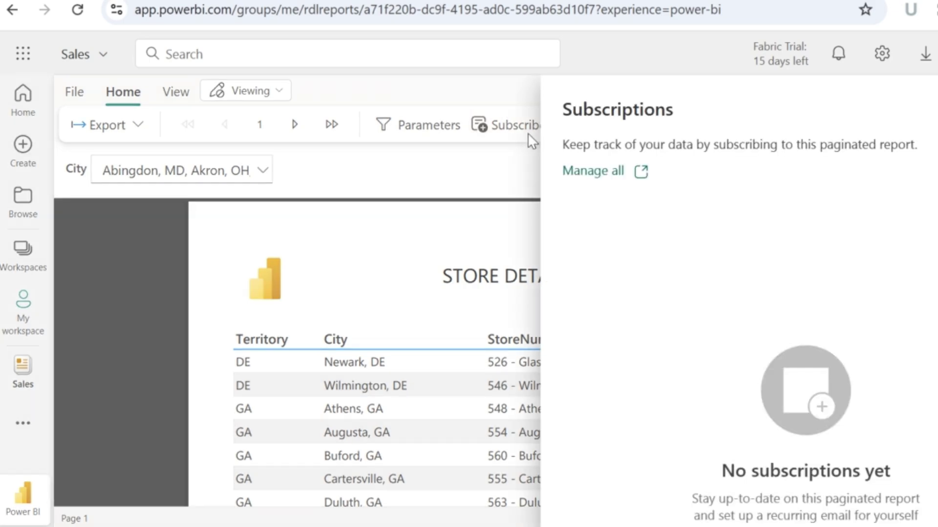
{"action": "left_click", "coordinate": [838, 513]}
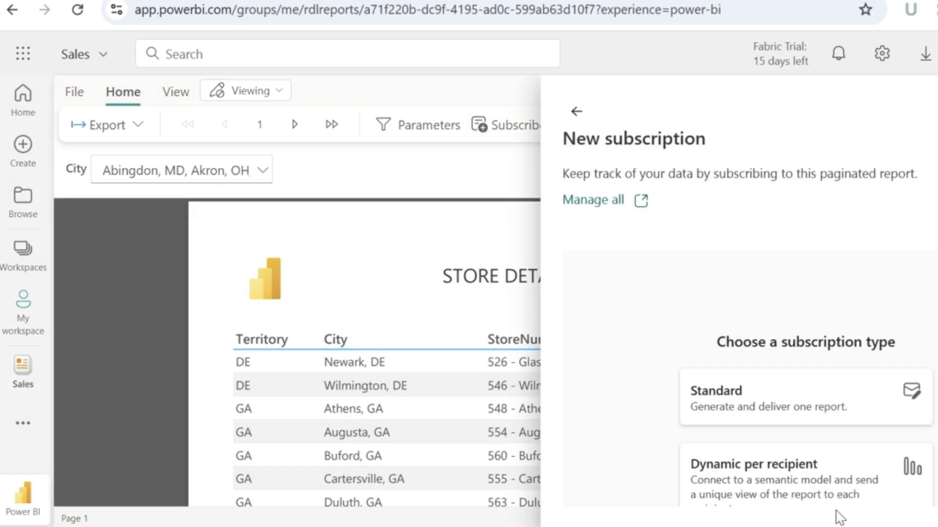
{"action": "scroll", "coordinate": [815, 386], "scroll_direction": "down", "scroll_amount": 1}
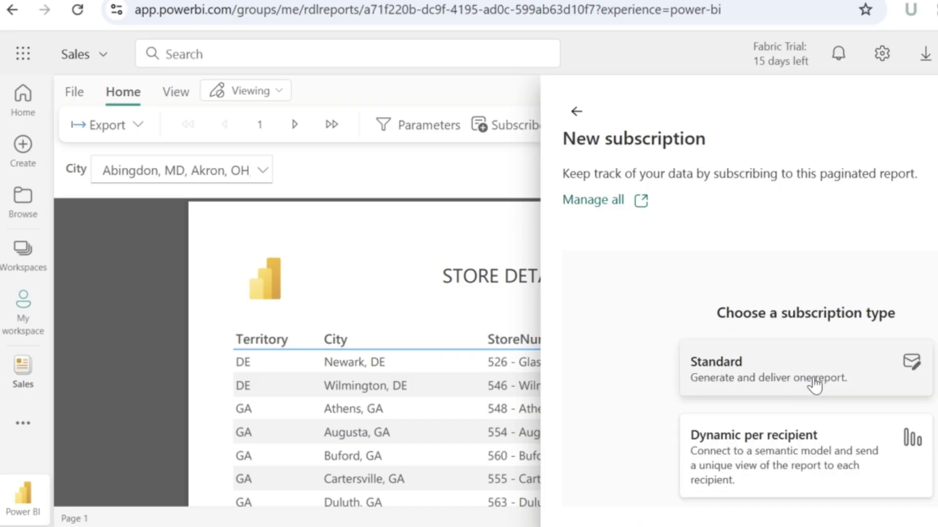
{"action": "left_click", "coordinate": [814, 386]}
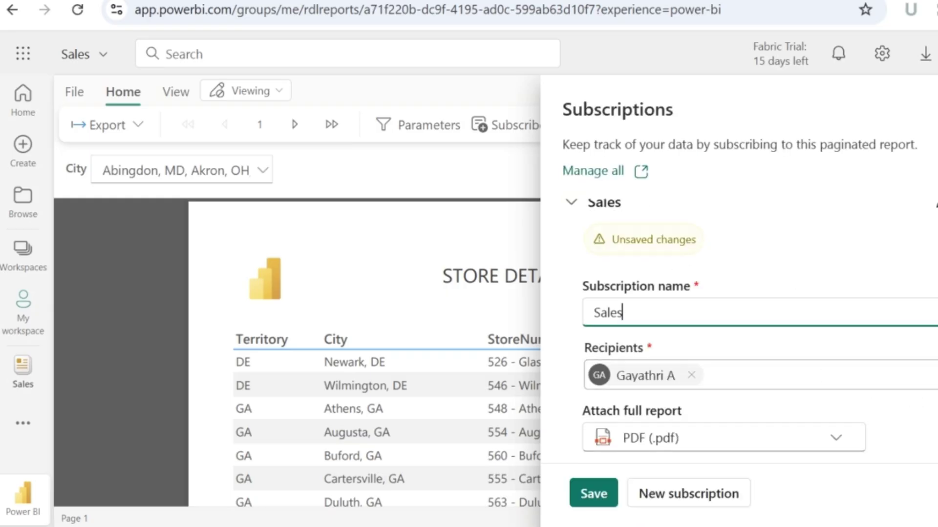
{"action": "scroll", "coordinate": [757, 210], "scroll_direction": "down", "scroll_amount": 3}
{"action": "left_click", "coordinate": [754, 212]}
{"action": "type", "text": "report"}
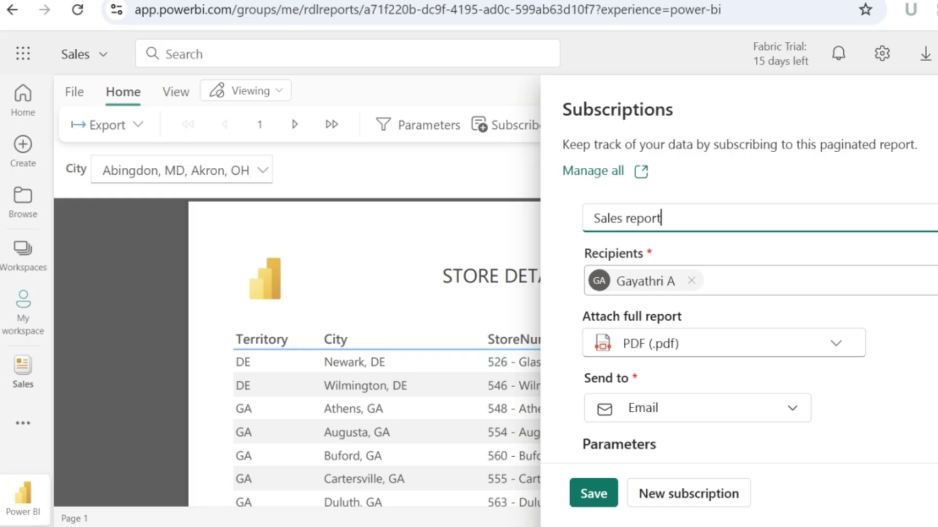
- Review the subscription's parameter and schedule settings, keep the Daily repeat at 3:15 AM, and save the subscription
{"action": "scroll", "coordinate": [760, 325], "scroll_direction": "down", "scroll_amount": 3}
{"action": "scroll", "coordinate": [674, 259], "scroll_direction": "down", "scroll_amount": 1}
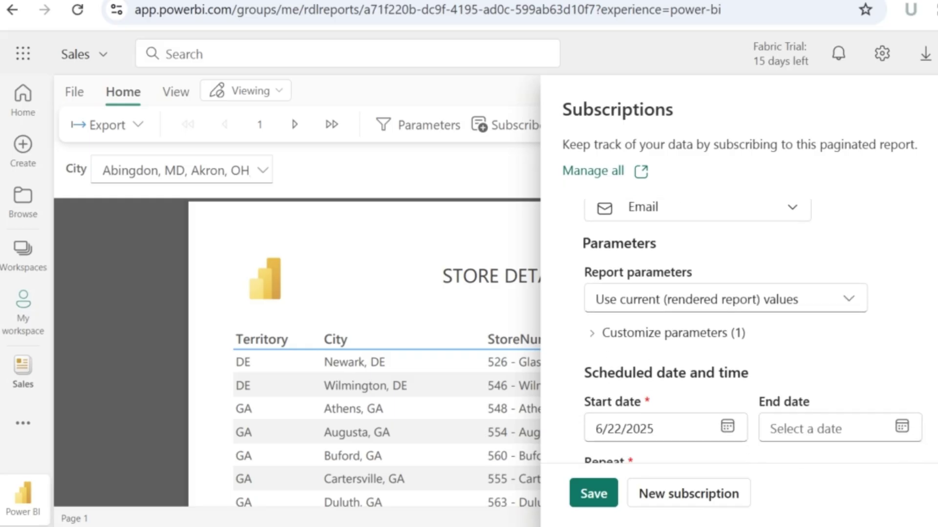
{"action": "scroll", "coordinate": [595, 228], "scroll_direction": "down", "scroll_amount": 1}
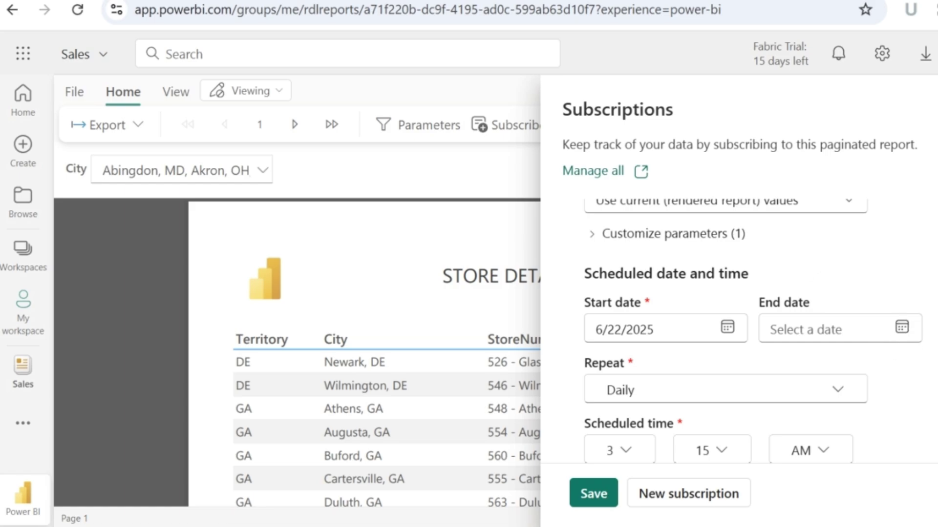
{"action": "left_click", "coordinate": [838, 394]}
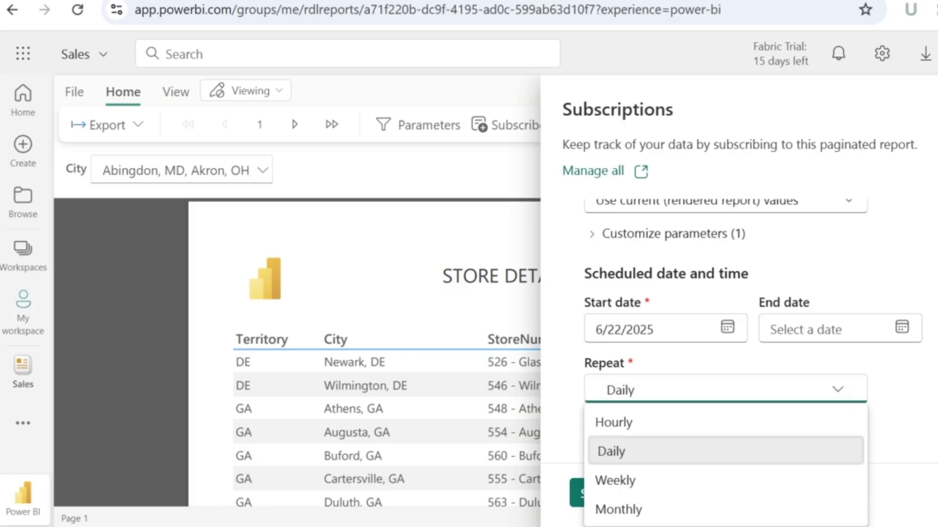
{"action": "key", "text": "Escape"}
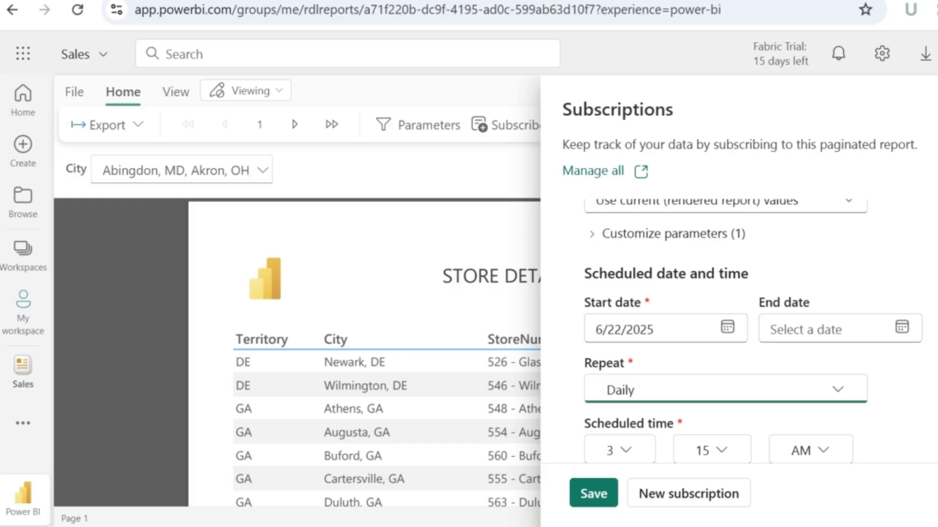
{"action": "scroll", "coordinate": [741, 221], "scroll_direction": "down", "scroll_amount": 4}
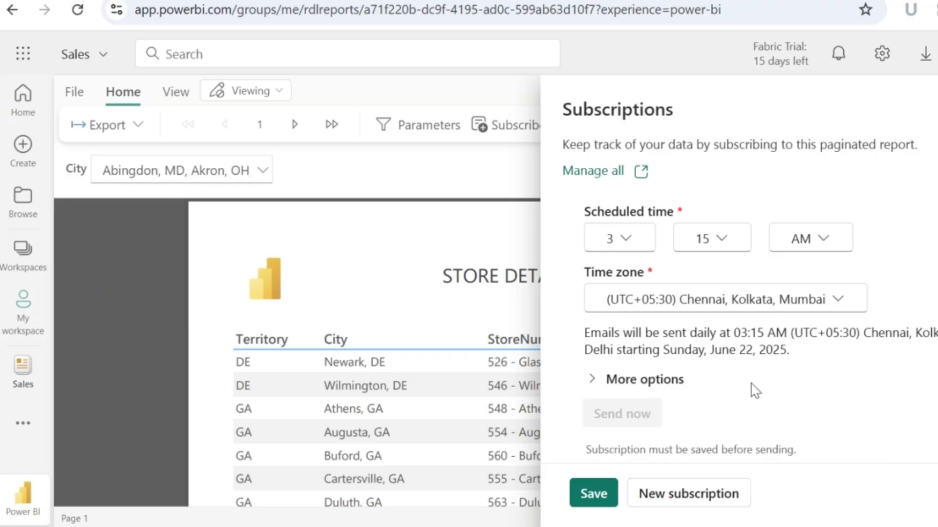
{"action": "left_click", "coordinate": [598, 497]}
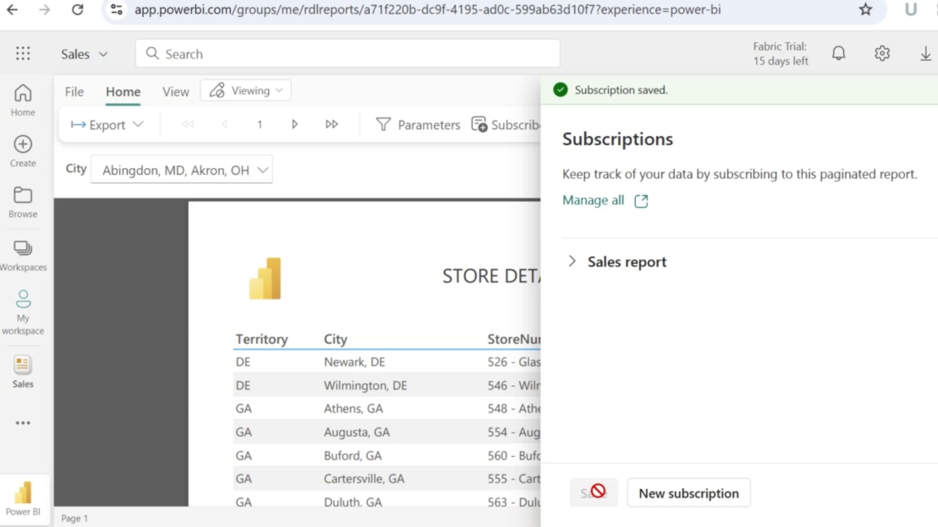